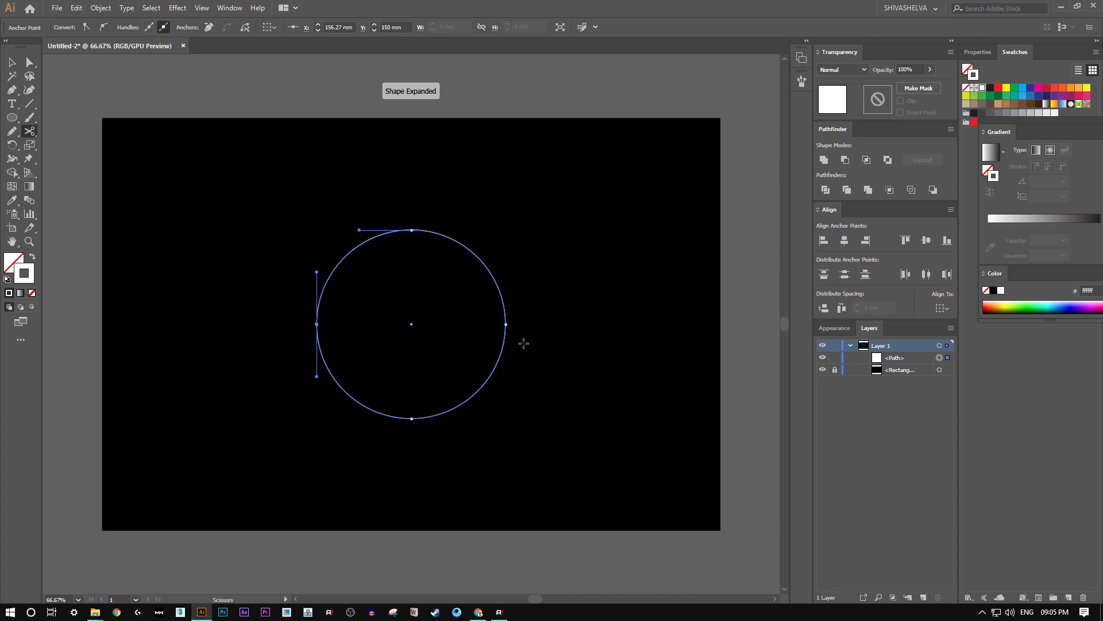
# Cut the circle at its right anchor point with the Scissors tool, separating it into upper and lower halves.
pyautogui.click(506, 324)
pyautogui.click(11, 63)
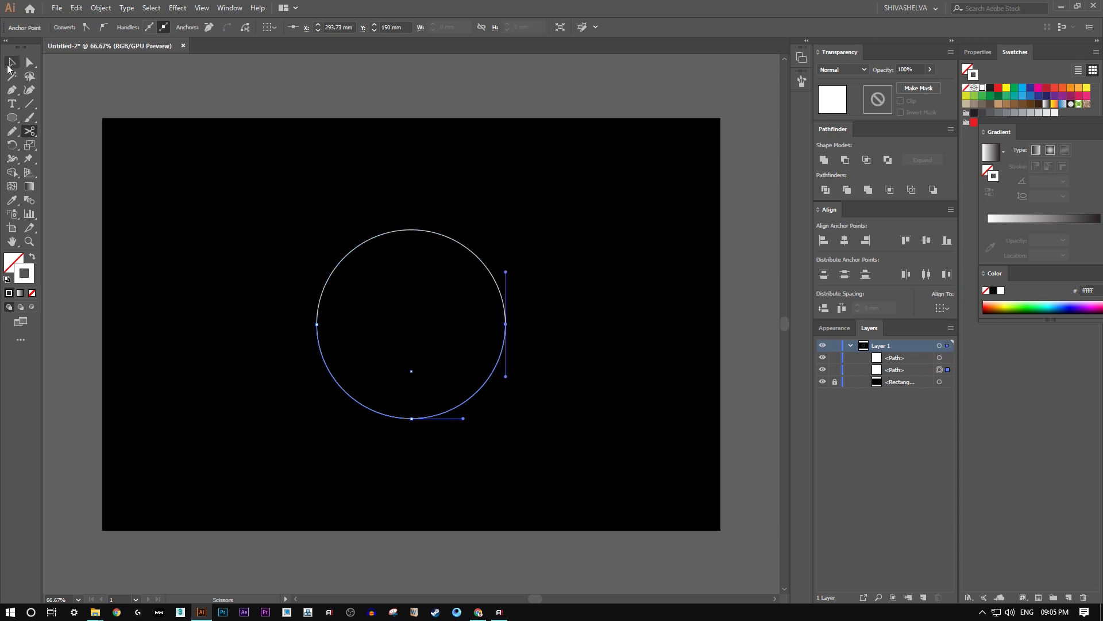
pyautogui.click(286, 173)
# Try moving the lower half-circle down away from the upper half, and undo the move.
pyautogui.moveTo(407, 419); pyautogui.dragTo(412, 462)
pyautogui.click(689, 406)
pyautogui.hotkey('ctrl', 'z')
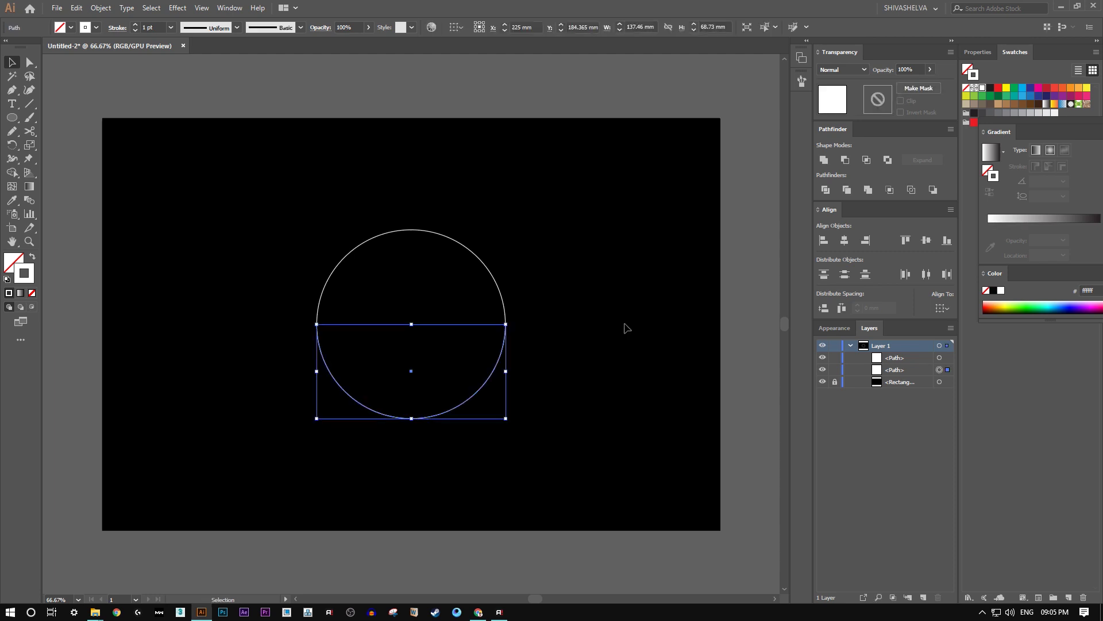
pyautogui.click(625, 323)
# Set the upper half-circle's stroke weight to 5 pt.
pyautogui.click(396, 231)
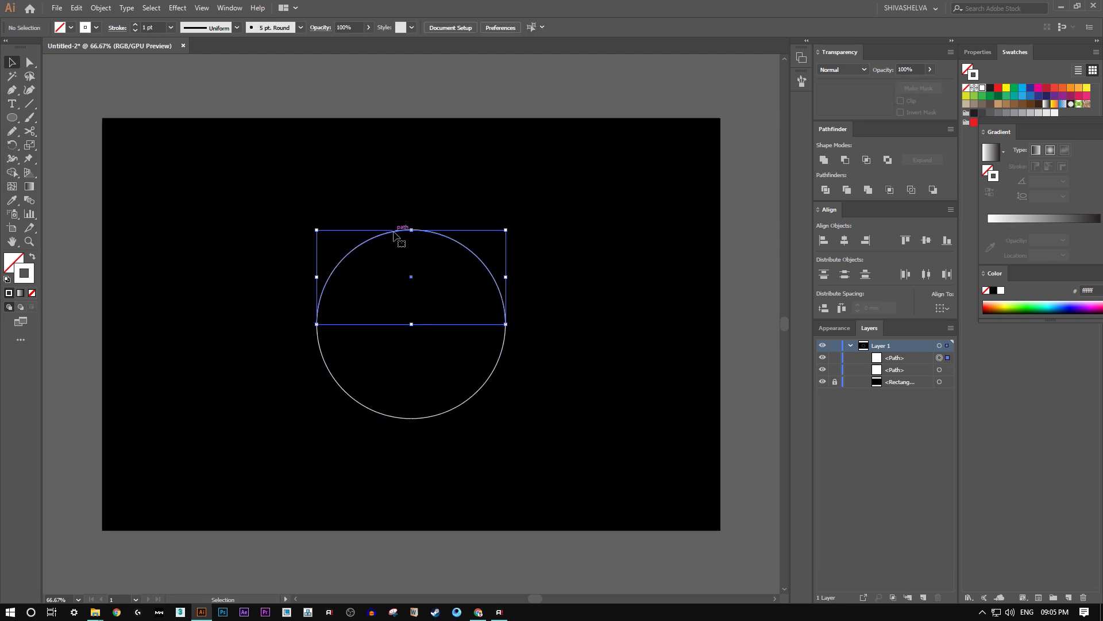
pyautogui.click(136, 25)
pyautogui.click(135, 25)
pyautogui.click(136, 25)
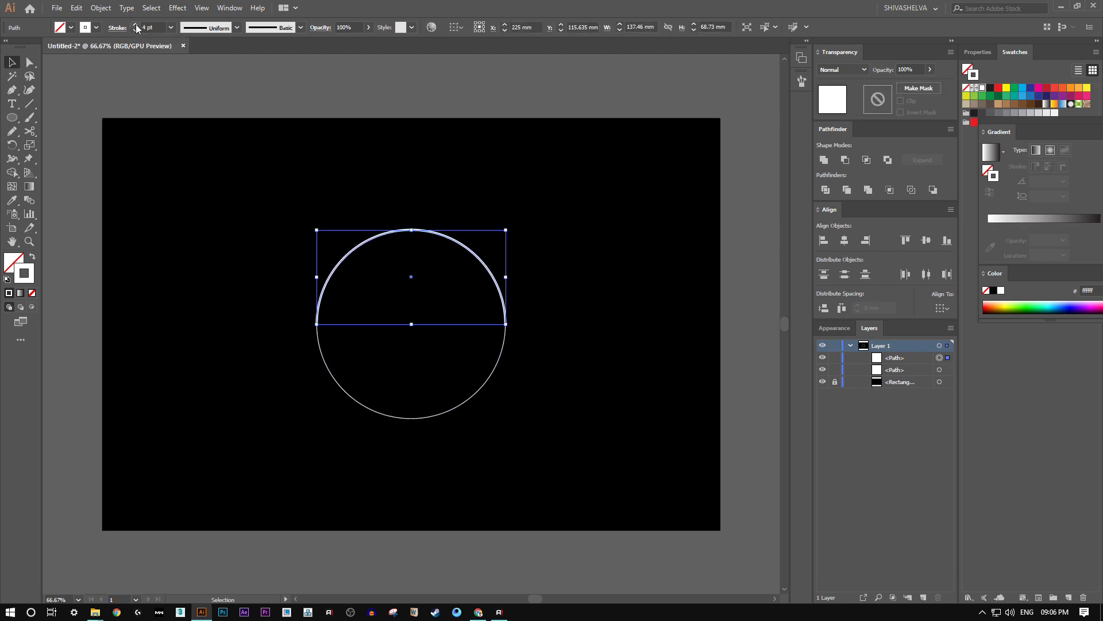
pyautogui.click(135, 25)
# Set the lower half-circle's stroke weight to 5 pt.
pyautogui.click(318, 360)
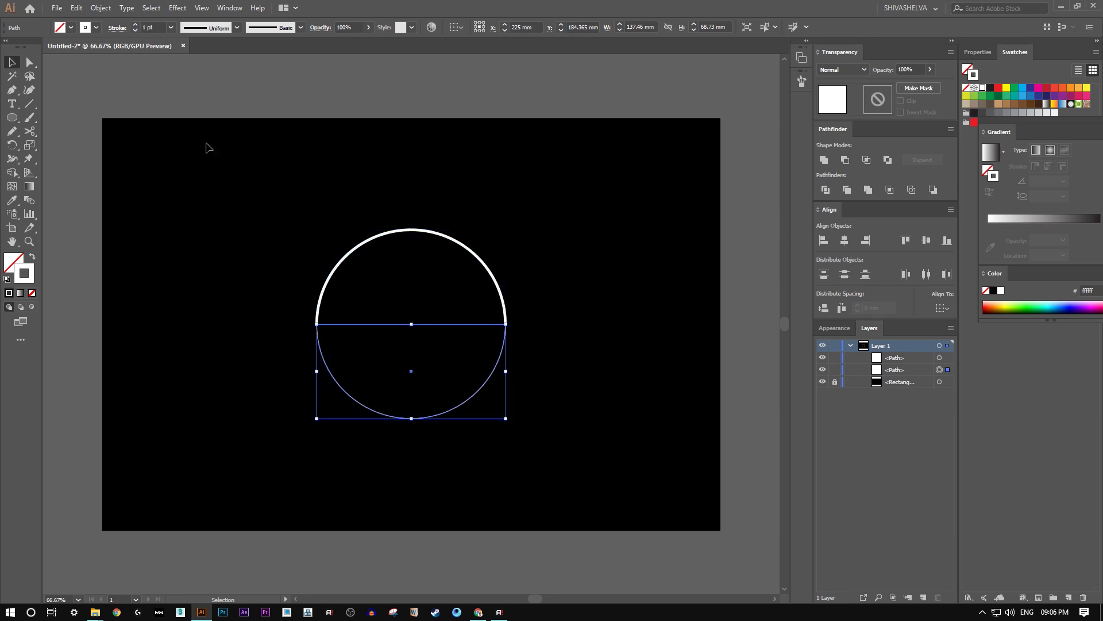
pyautogui.click(136, 25)
pyautogui.click(135, 26)
pyautogui.click(136, 26)
pyautogui.click(136, 25)
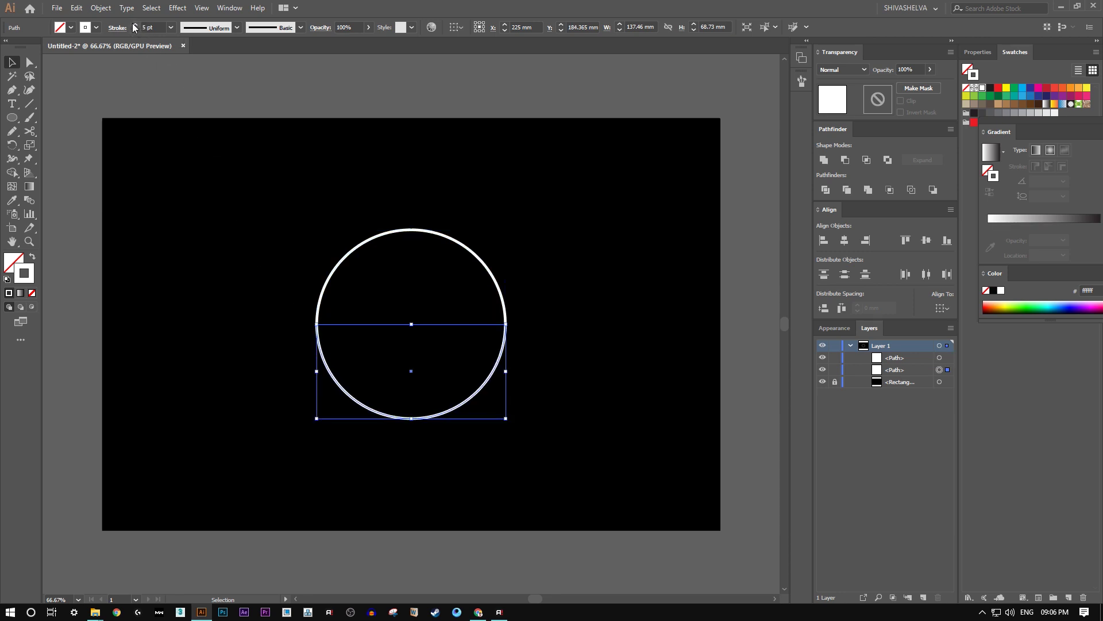
pyautogui.click(178, 179)
# Apply the variable width profile that tapers from thick to a point to the upper and lower half-circle strokes.
pyautogui.click(358, 243)
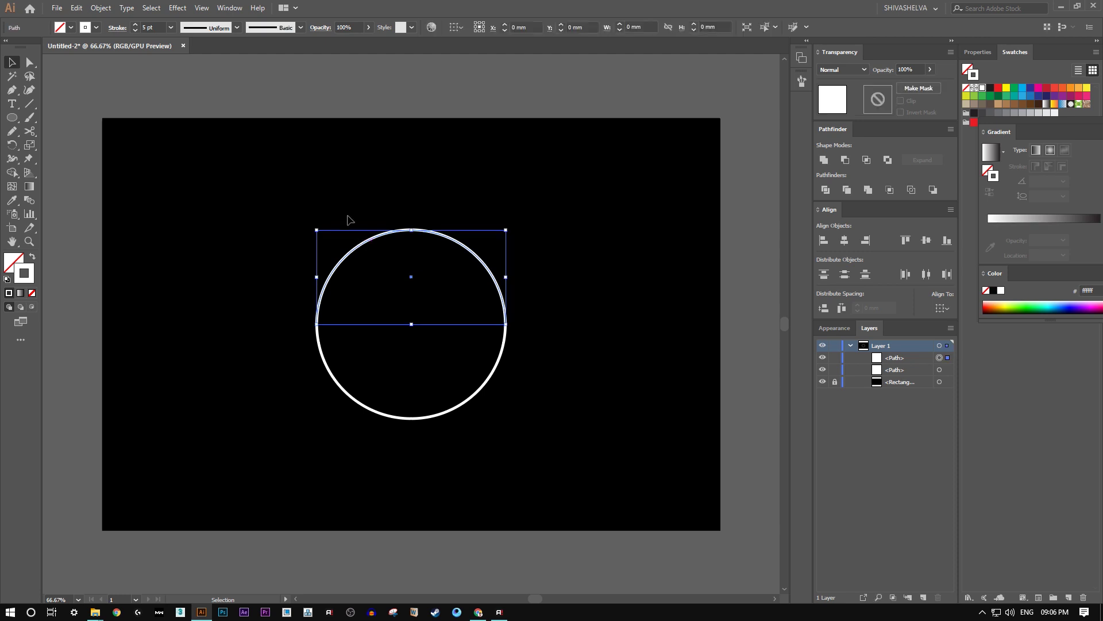
pyautogui.click(210, 29)
pyautogui.click(203, 117)
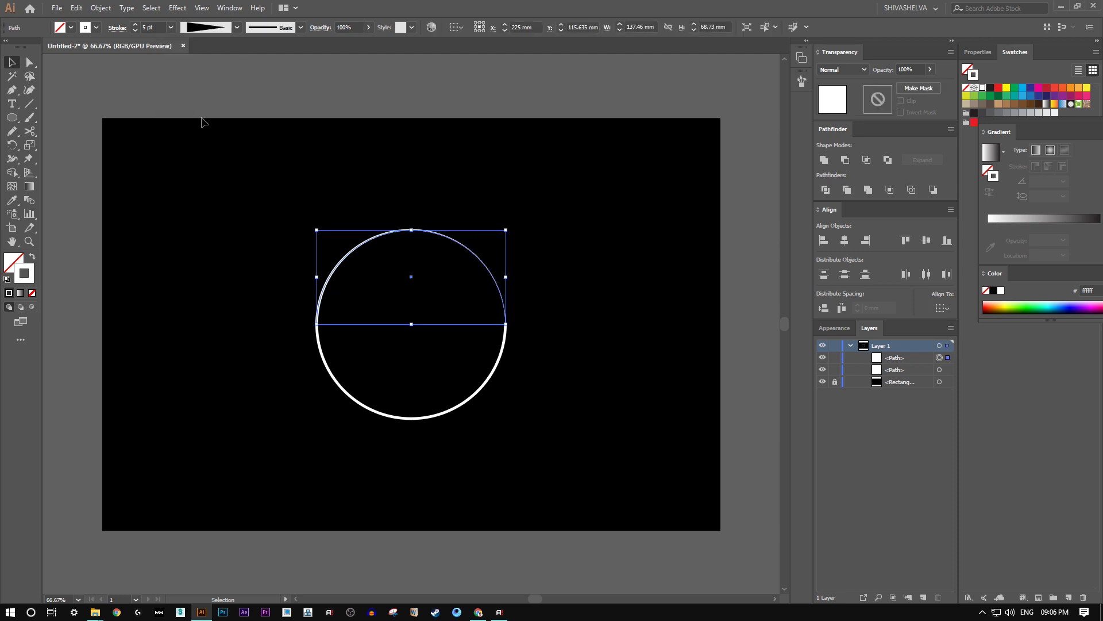
pyautogui.click(288, 136)
pyautogui.click(366, 408)
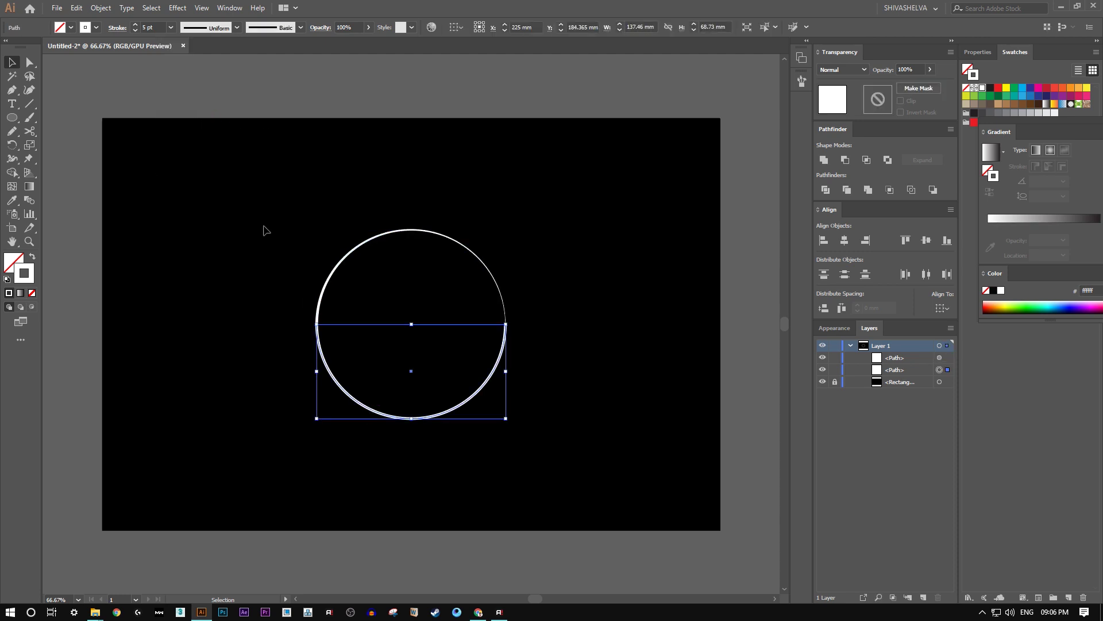
pyautogui.click(205, 30)
pyautogui.click(192, 118)
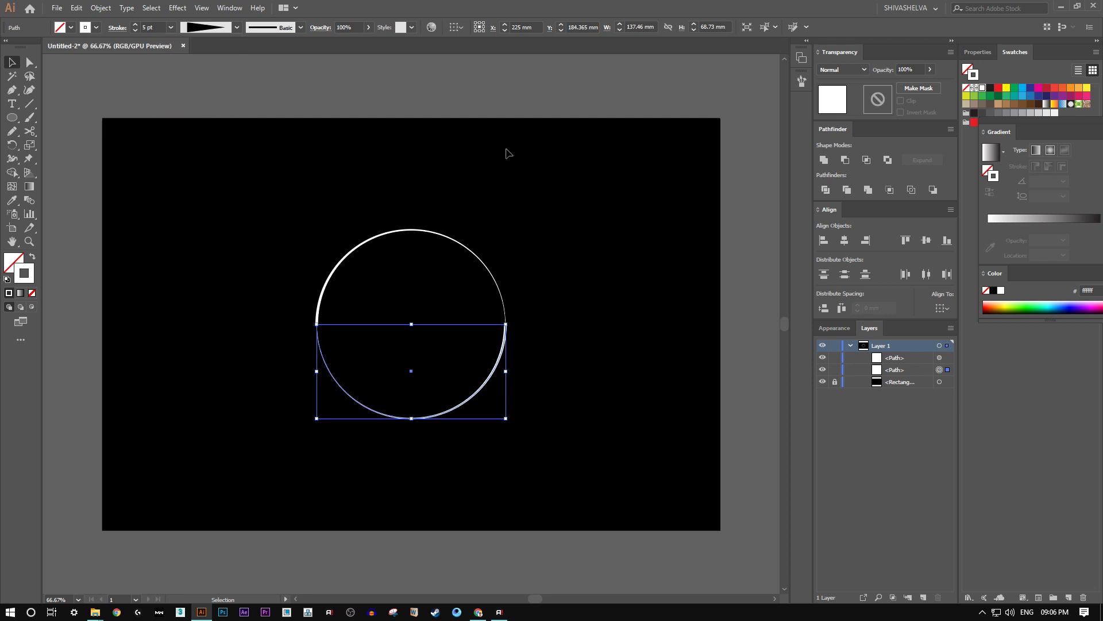
pyautogui.click(589, 166)
# Set a round cap on the strokes of both half-circles.
pyautogui.moveTo(310, 228); pyautogui.dragTo(341, 421)
pyautogui.click(118, 28)
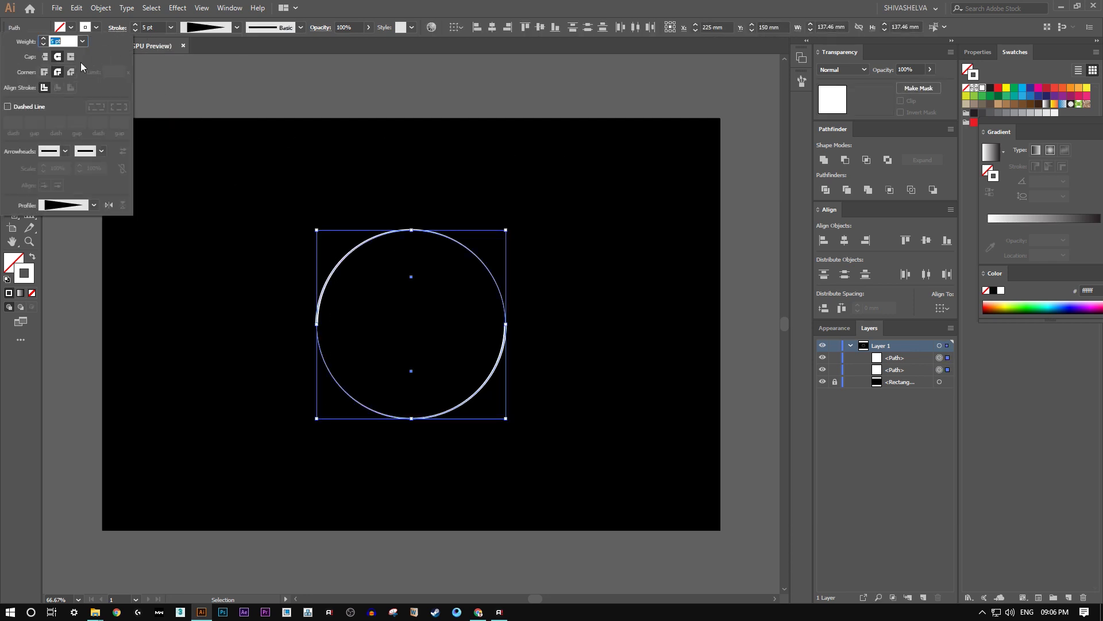
pyautogui.click(58, 57)
pyautogui.click(248, 124)
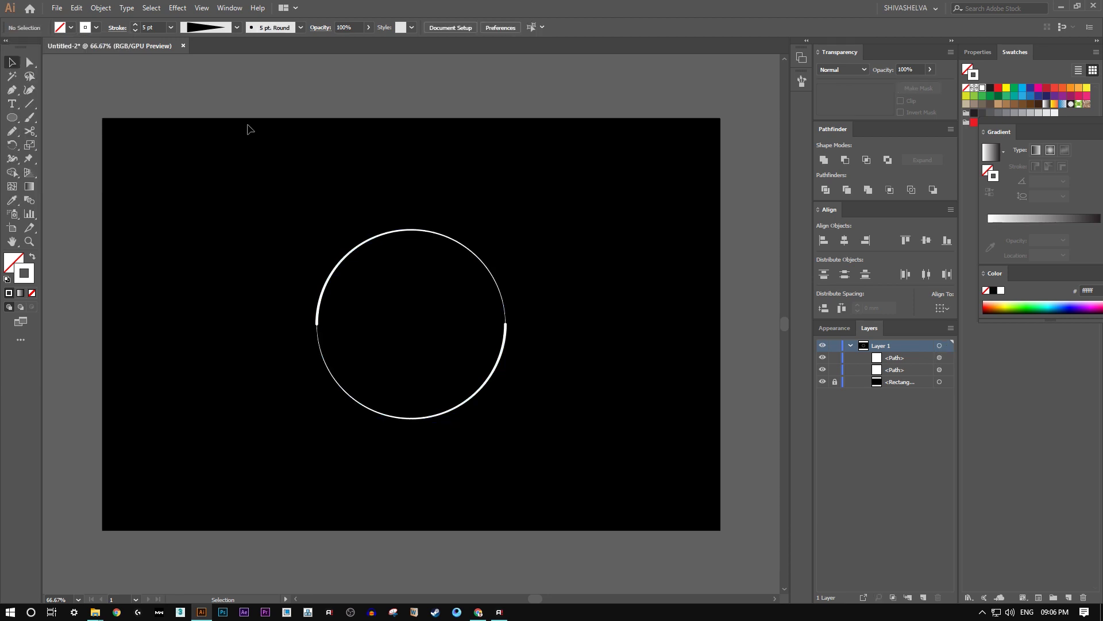
# Duplicate the two-part ring once to its left and once to its right, making a row of three rings.
pyautogui.moveTo(328, 210); pyautogui.dragTo(189, 403)
pyautogui.click(389, 196)
pyautogui.moveTo(390, 196); pyautogui.dragTo(494, 432)
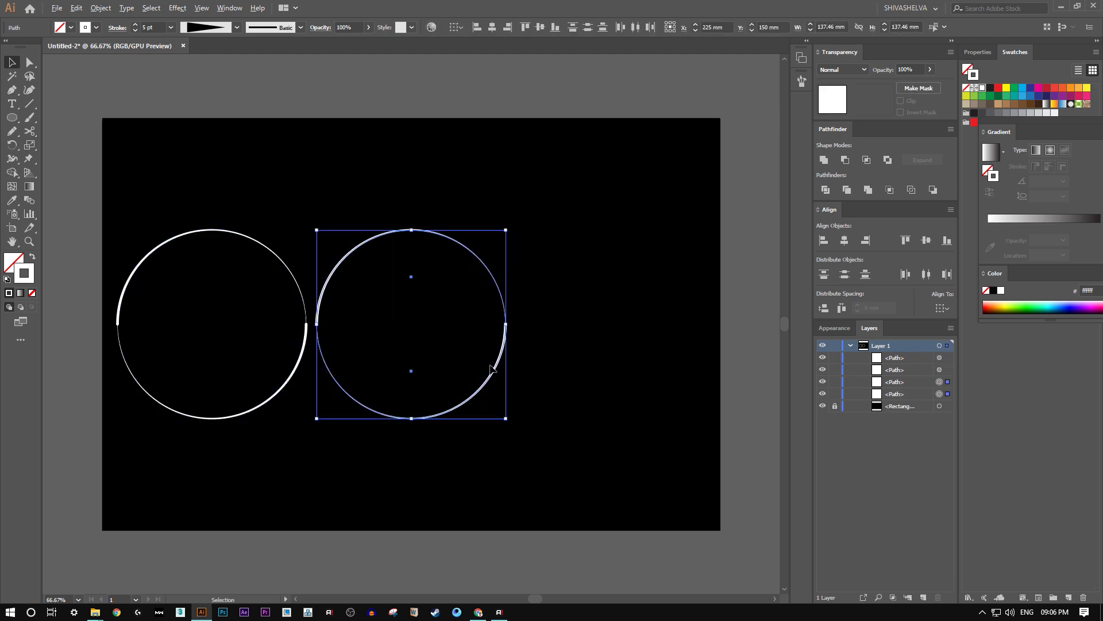
pyautogui.moveTo(501, 373); pyautogui.dragTo(704, 384)
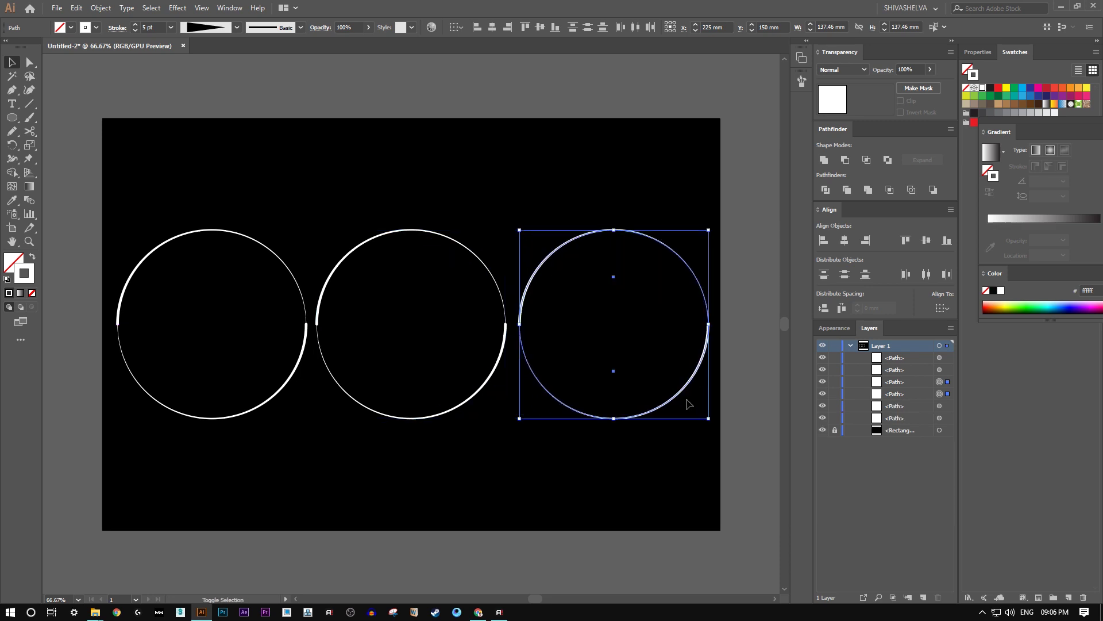
pyautogui.click(618, 487)
# Colour the left ring's strokes, using CMYK Cyan for the upper half and magenta for the lower half.
pyautogui.click(203, 237)
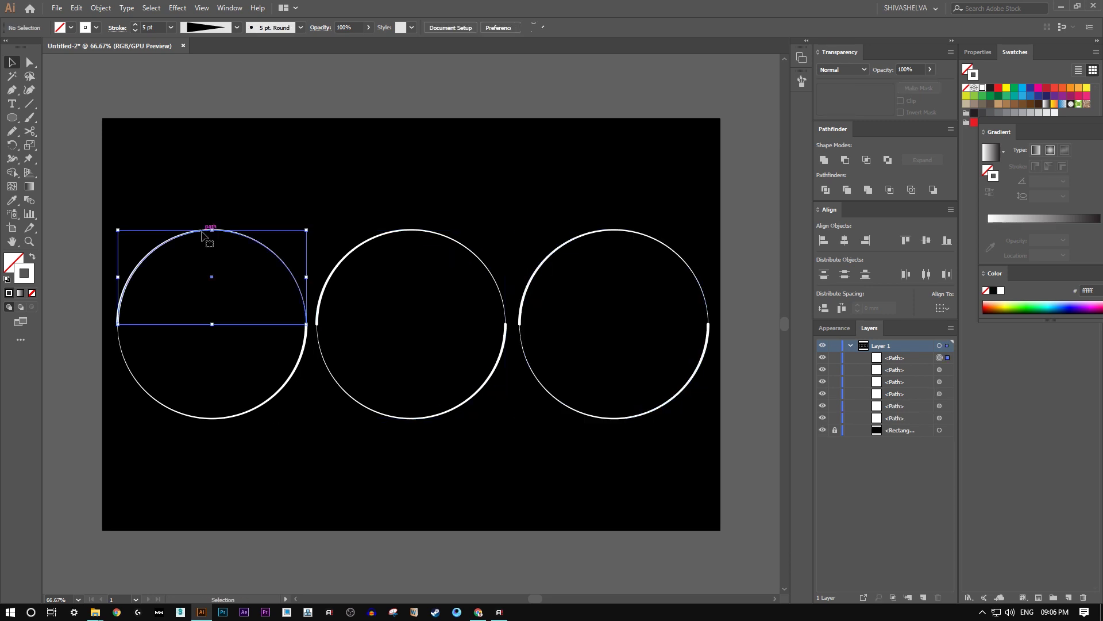
pyautogui.click(1023, 88)
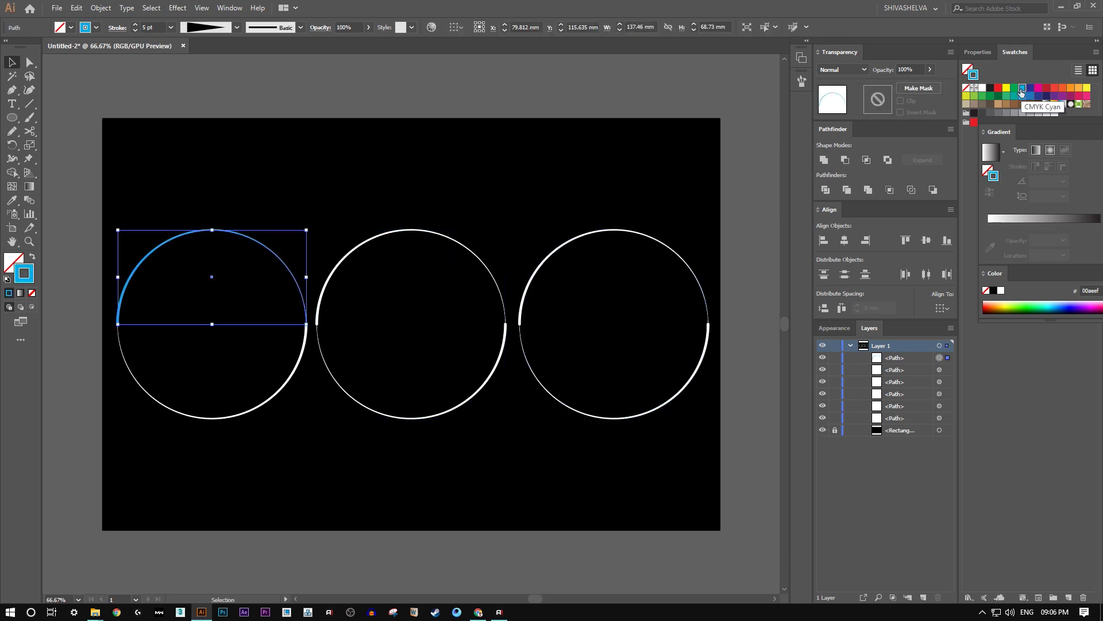
pyautogui.click(382, 196)
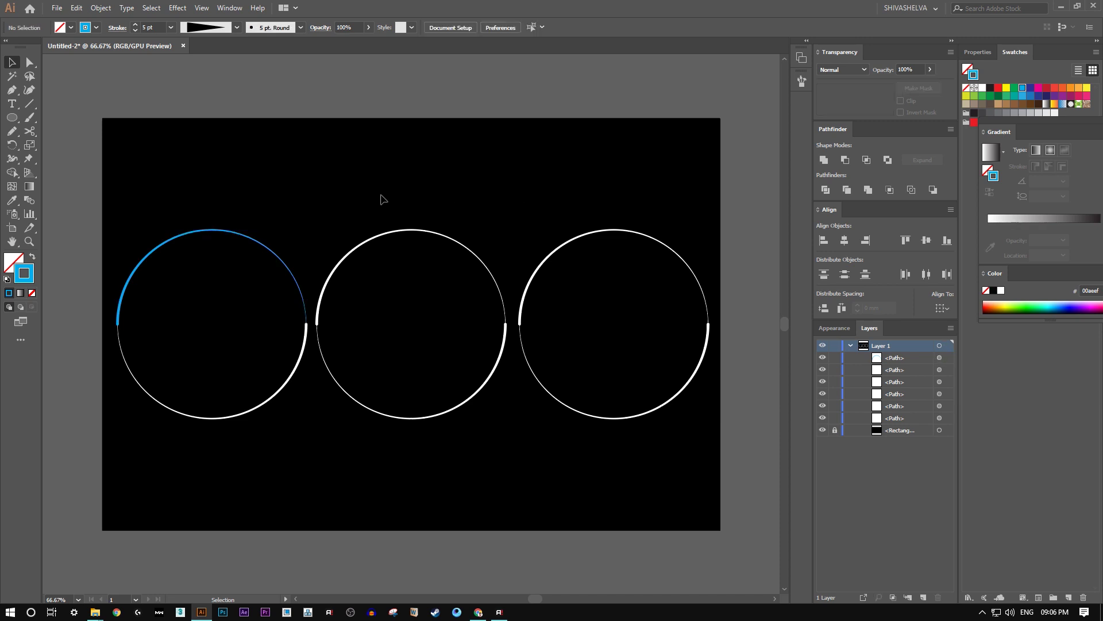
pyautogui.click(306, 346)
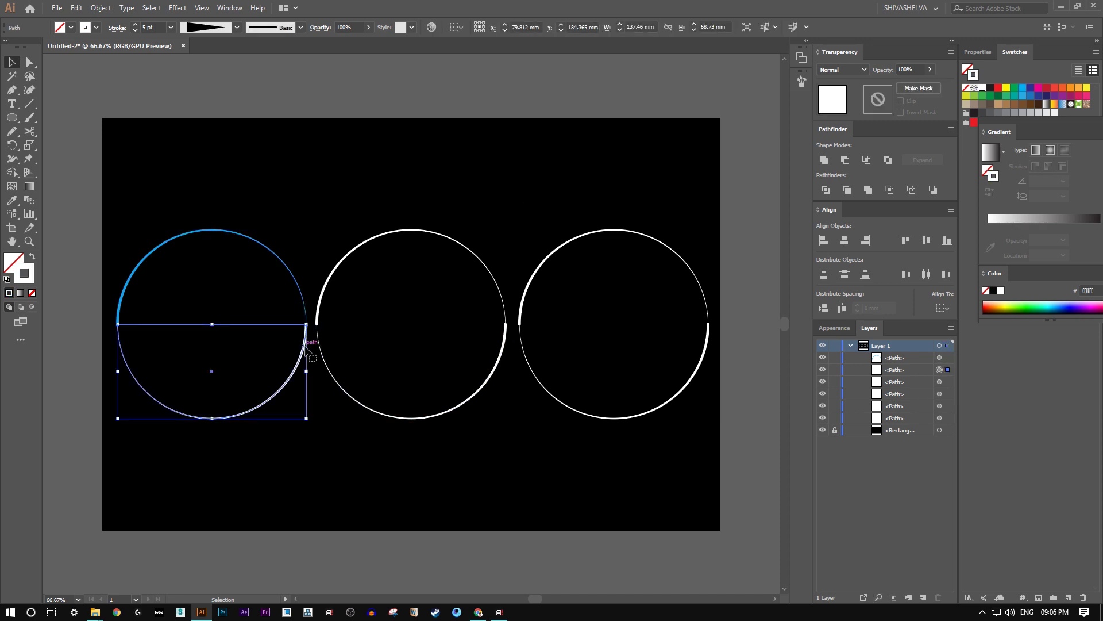
pyautogui.click(1038, 88)
pyautogui.click(321, 175)
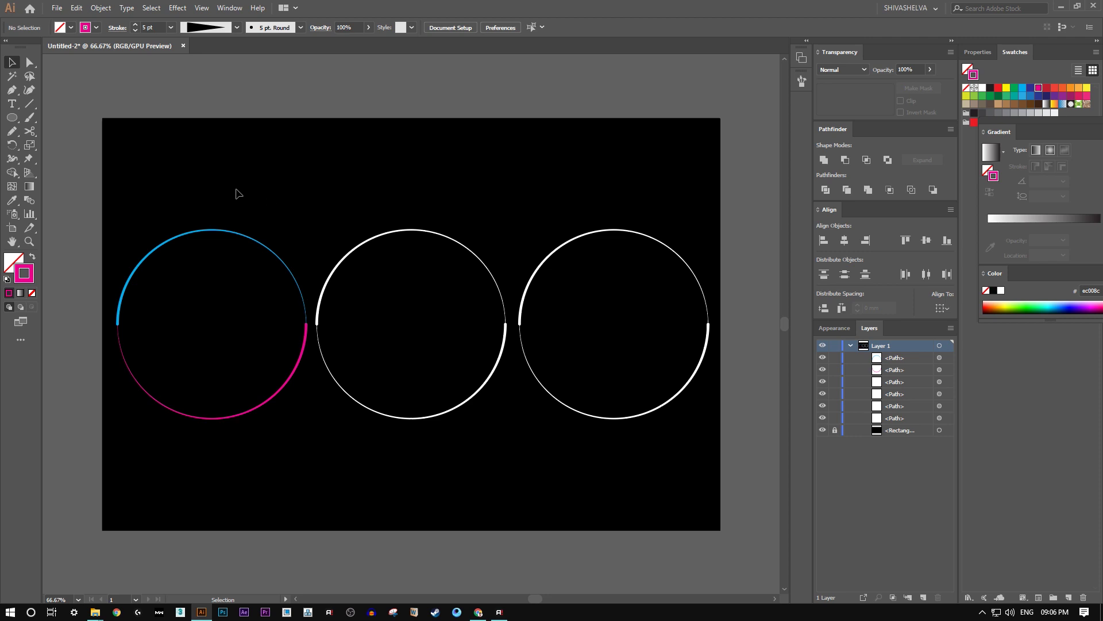
# Set the stroke weight of both halves of the left ring to 40 pt.
pyautogui.moveTo(237, 194); pyautogui.dragTo(179, 457)
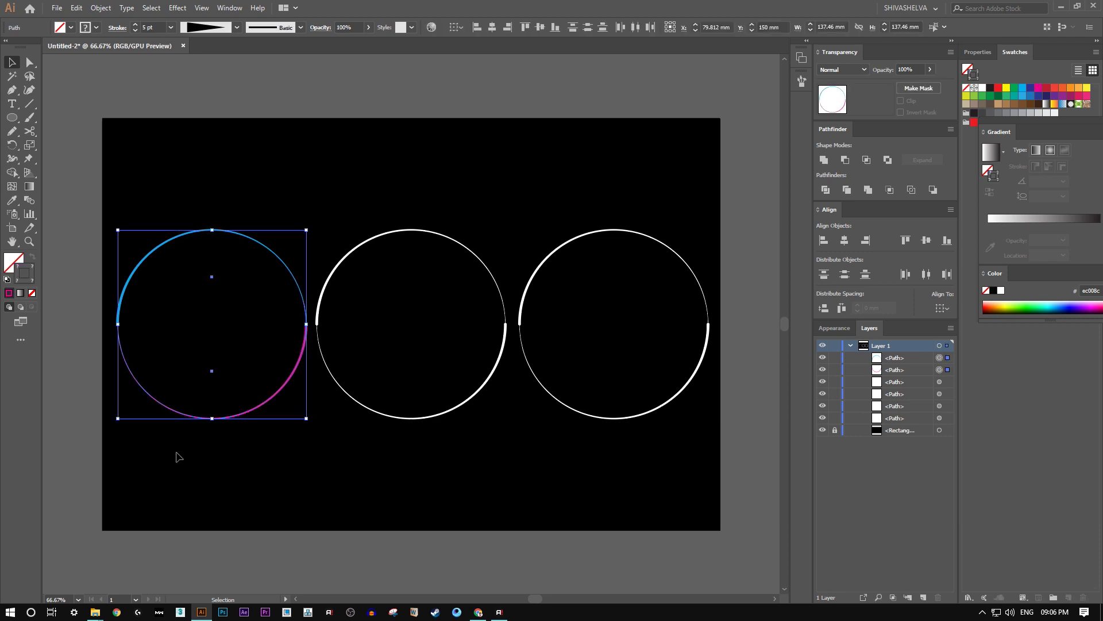
pyautogui.click(159, 27)
pyautogui.write('40')
pyautogui.press('Return')
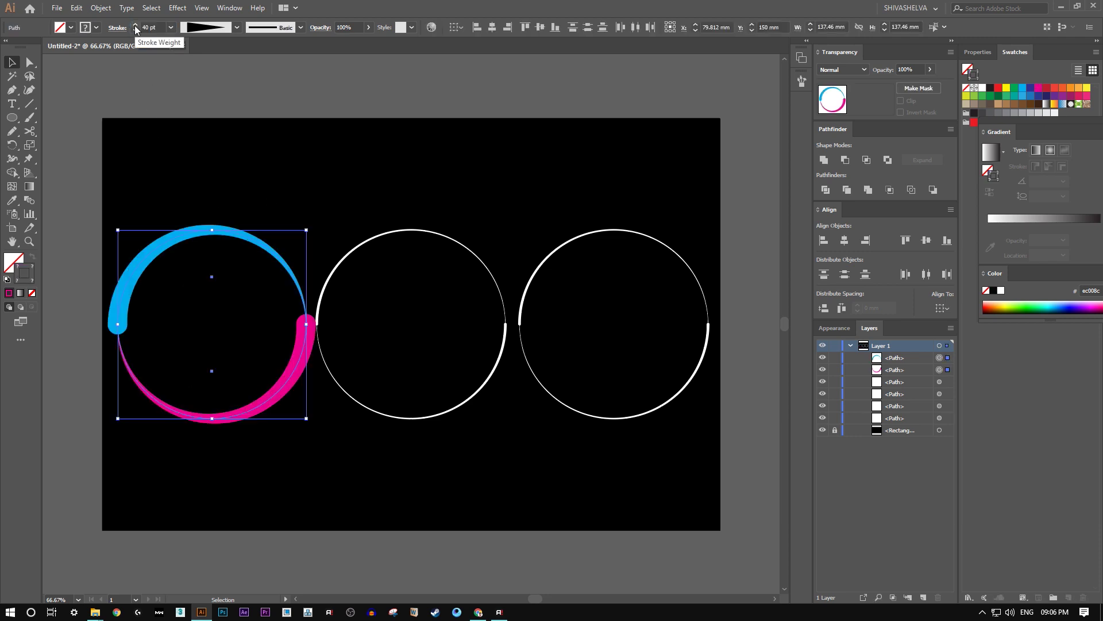
pyautogui.click(394, 152)
# Colour the middle ring's upper half stroke CMYK Cyan and its lower half stroke magenta.
pyautogui.moveTo(370, 194); pyautogui.dragTo(443, 468)
pyautogui.click(448, 463)
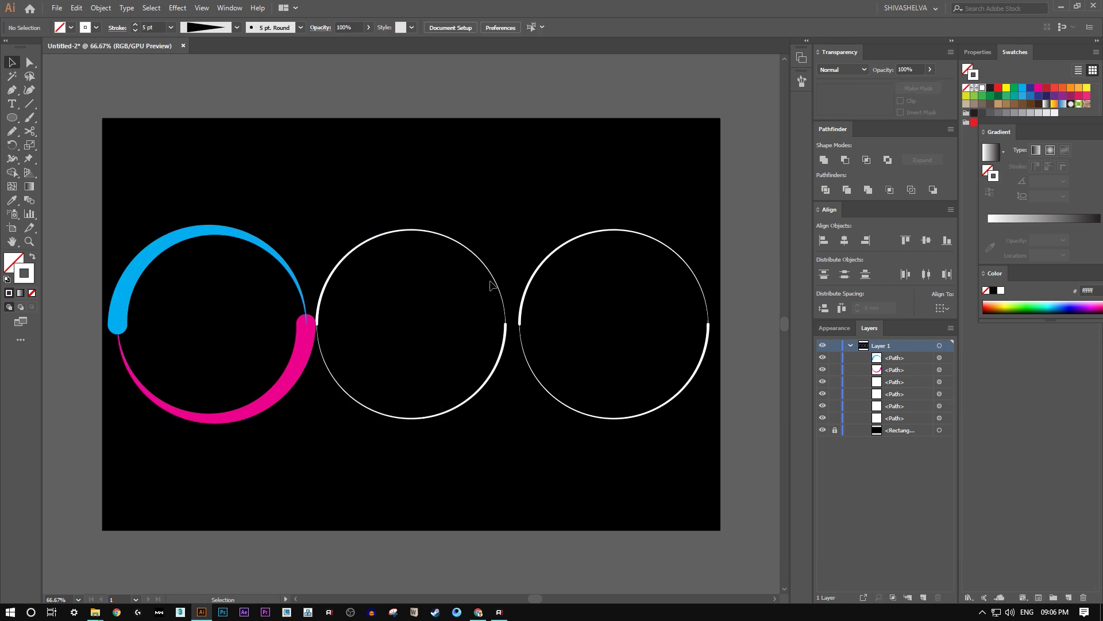
pyautogui.click(493, 276)
pyautogui.click(1025, 96)
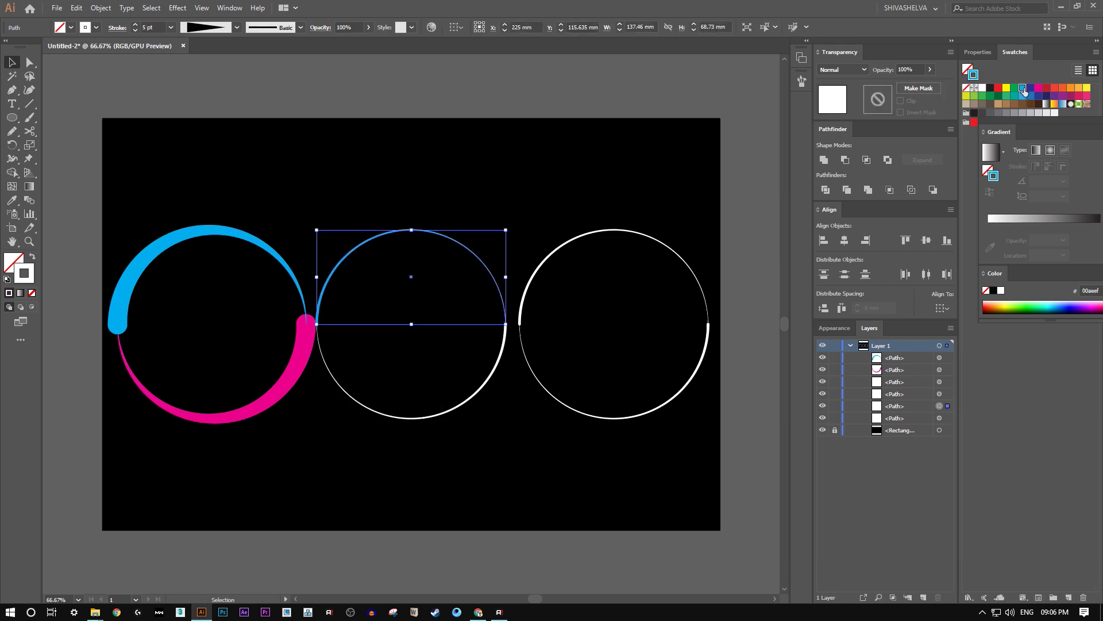
pyautogui.click(485, 434)
pyautogui.click(477, 391)
pyautogui.click(1041, 88)
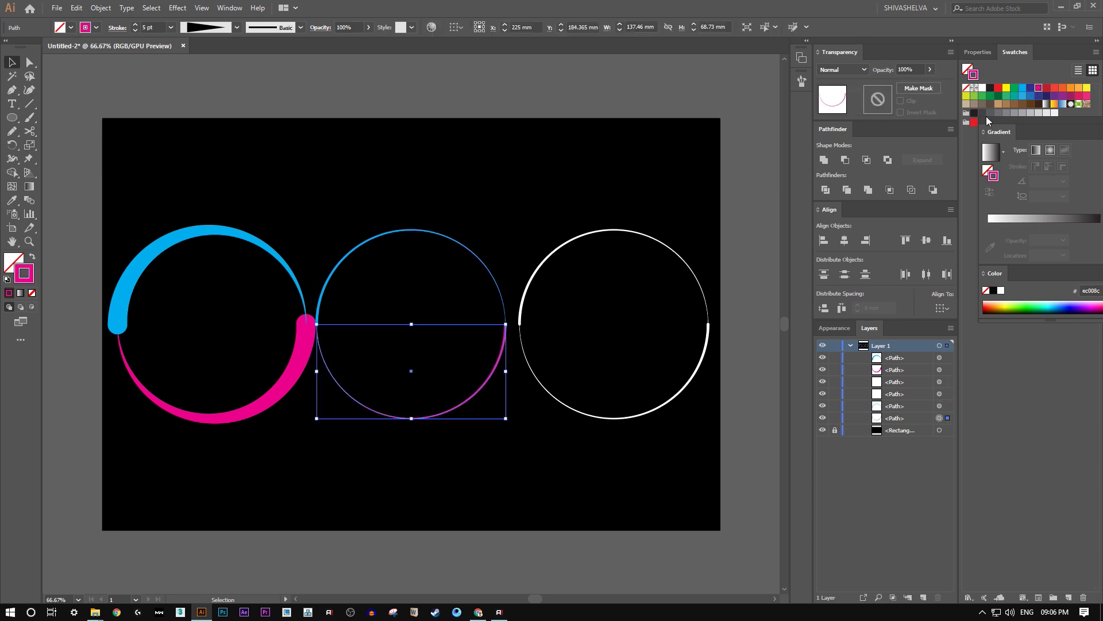
# Colour the right ring's upper half stroke CMYK Cyan and its lower half stroke magenta.
pyautogui.click(638, 183)
pyautogui.click(638, 232)
pyautogui.click(1021, 89)
pyautogui.click(636, 443)
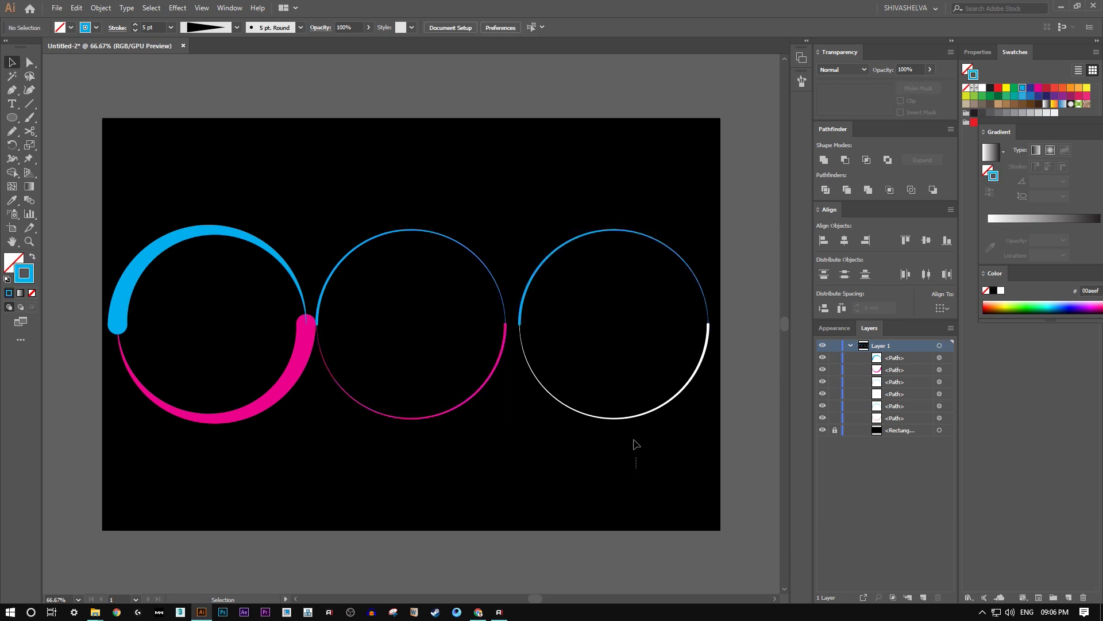
pyautogui.click(661, 406)
pyautogui.click(1038, 88)
pyautogui.click(492, 218)
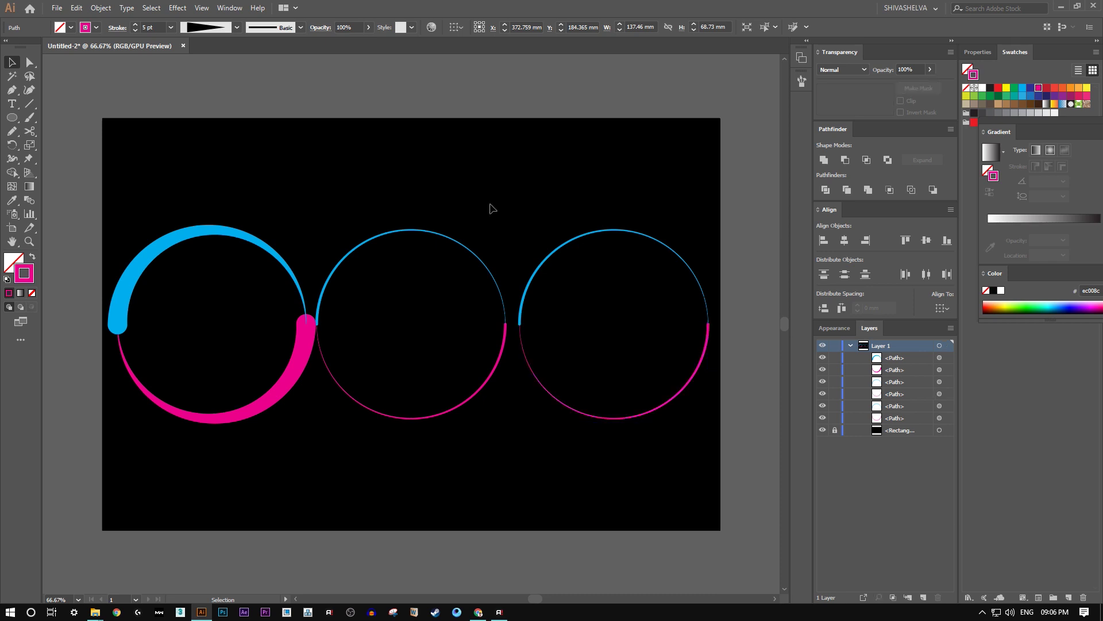
# Set the stroke weight of both halves of the middle ring to 20 pt.
pyautogui.moveTo(416, 192)
pyautogui.mouseDown()
pyautogui.moveTo(367, 454)
pyautogui.moveTo(371, 408)
pyautogui.mouseUp()
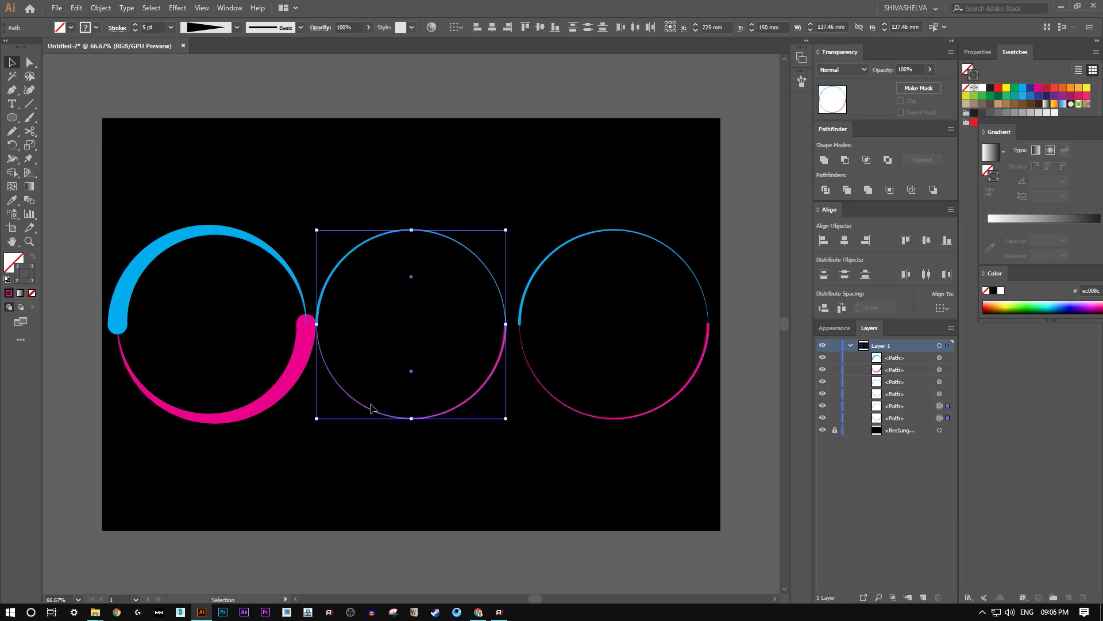
pyautogui.click(145, 24)
pyautogui.write('20')
pyautogui.press('Return')
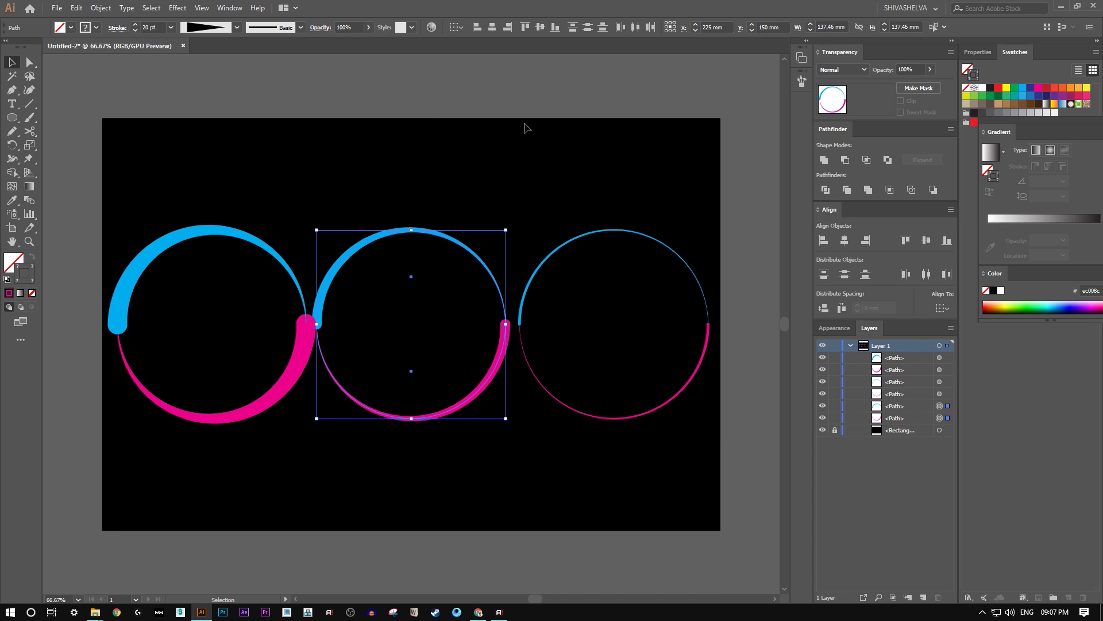
pyautogui.click(562, 168)
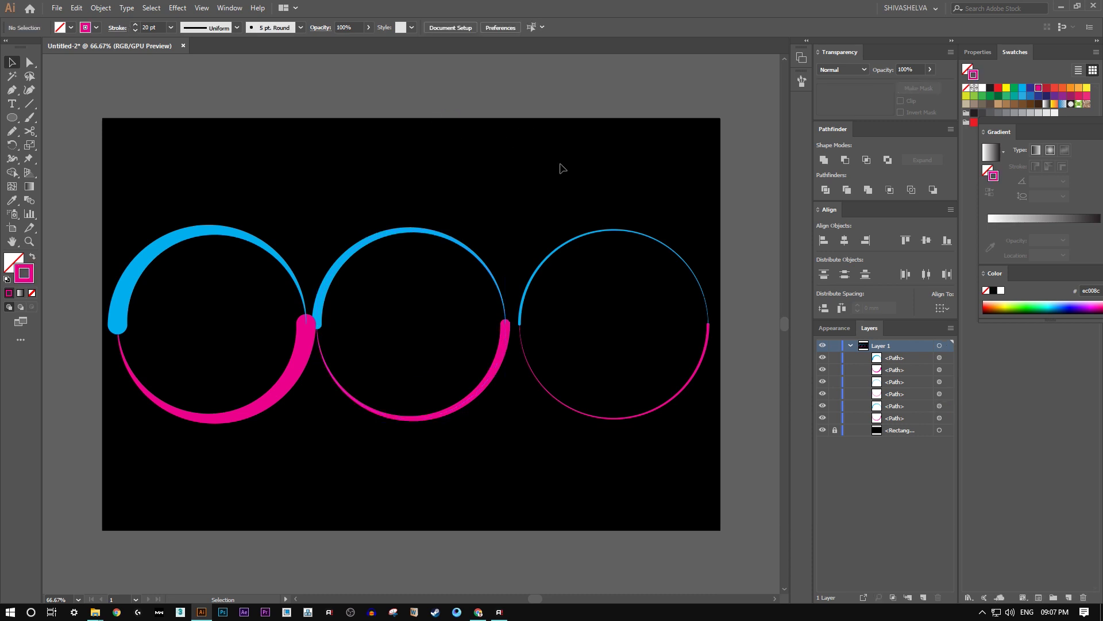
# Apply a linear gradient from white to CMYK Cyan to the stroke of the right ring's upper half.
pyautogui.click(556, 251)
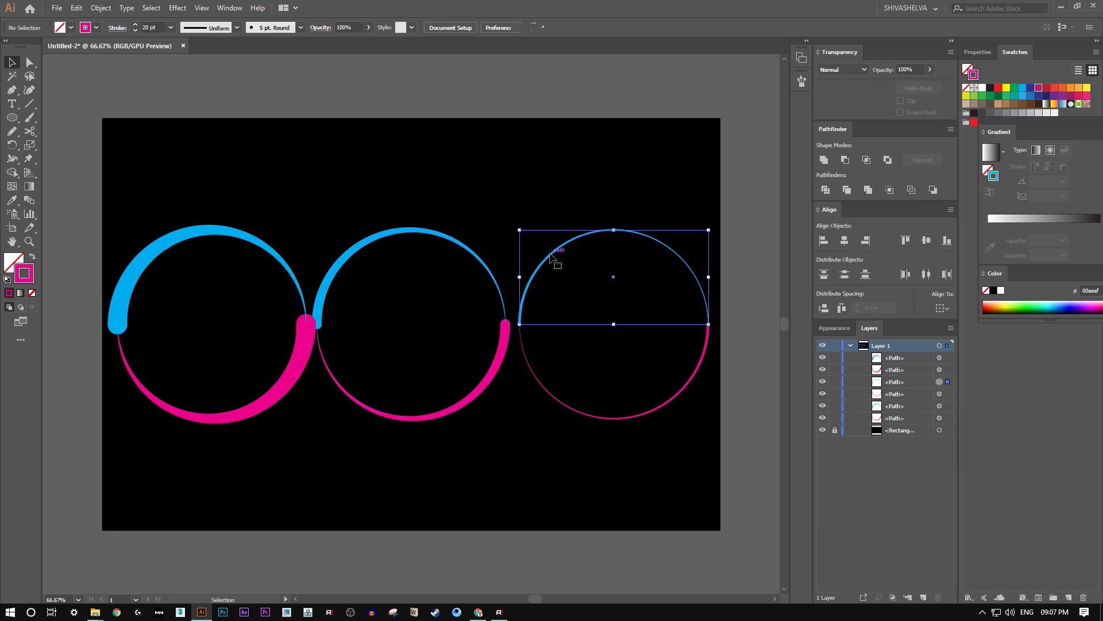
pyautogui.click(19, 294)
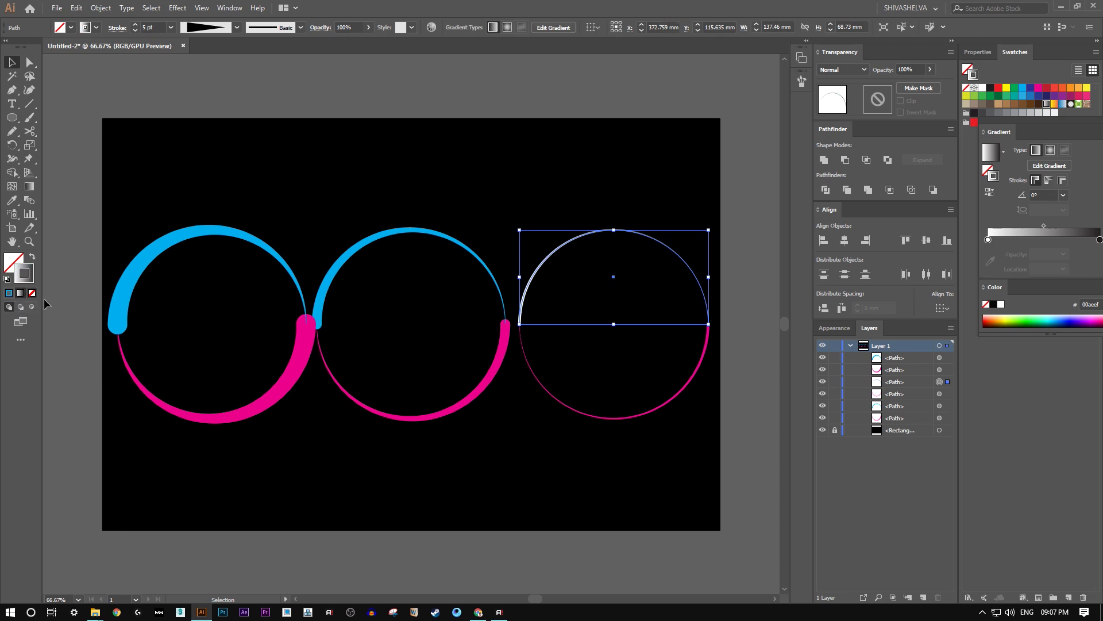
pyautogui.doubleClick(1099, 240)
pyautogui.click(1006, 275)
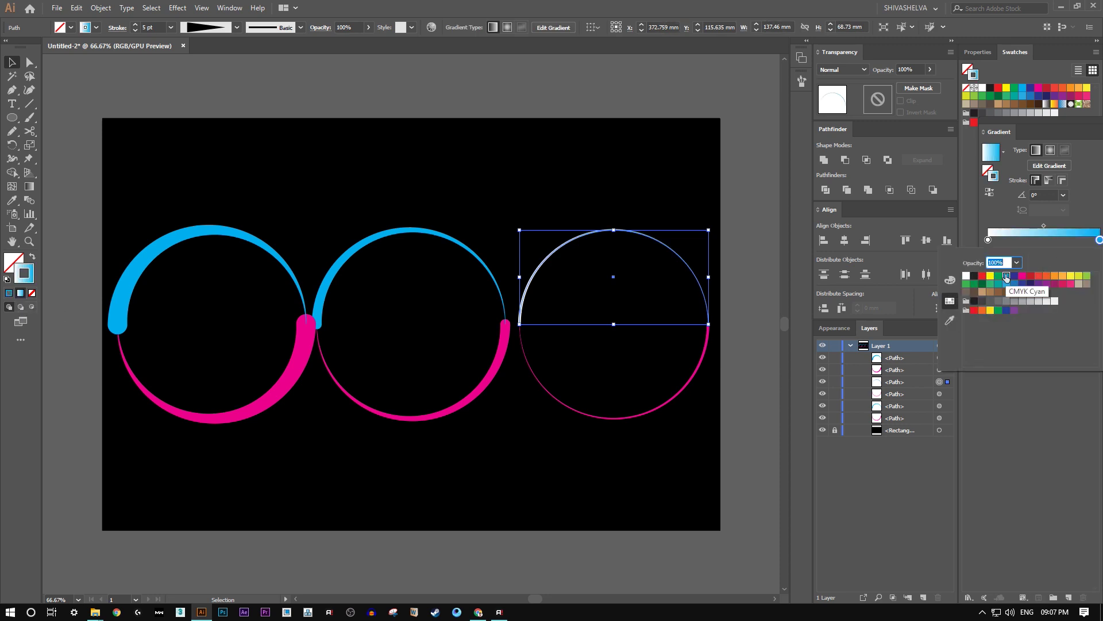
pyautogui.click(599, 161)
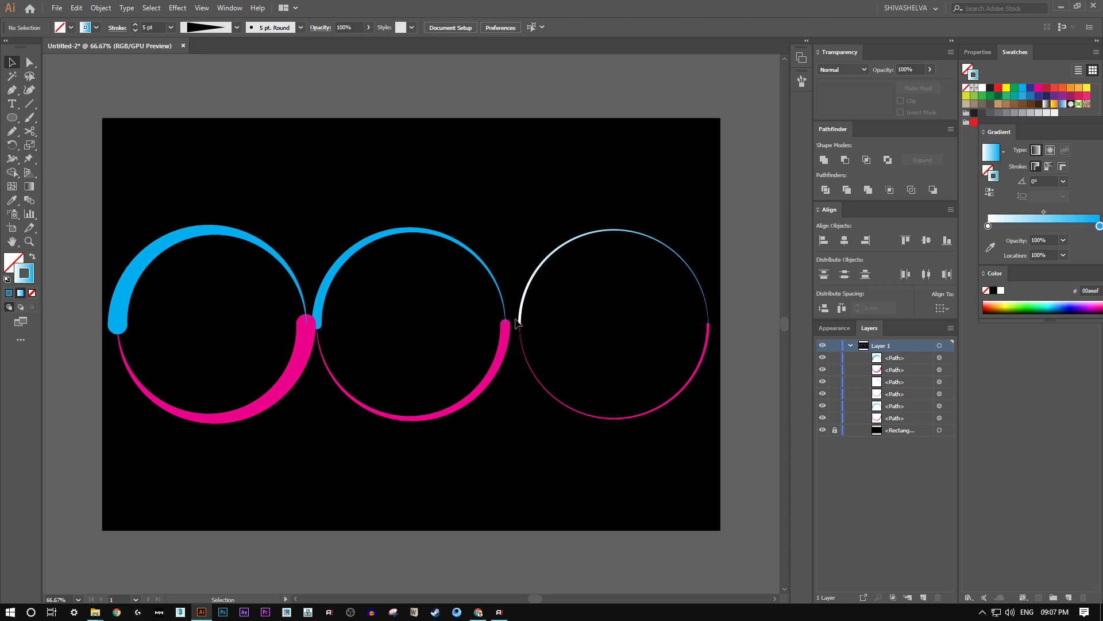
# Apply a linear gradient from white to magenta to the stroke of the right ring's lower half.
pyautogui.click(708, 361)
pyautogui.click(20, 293)
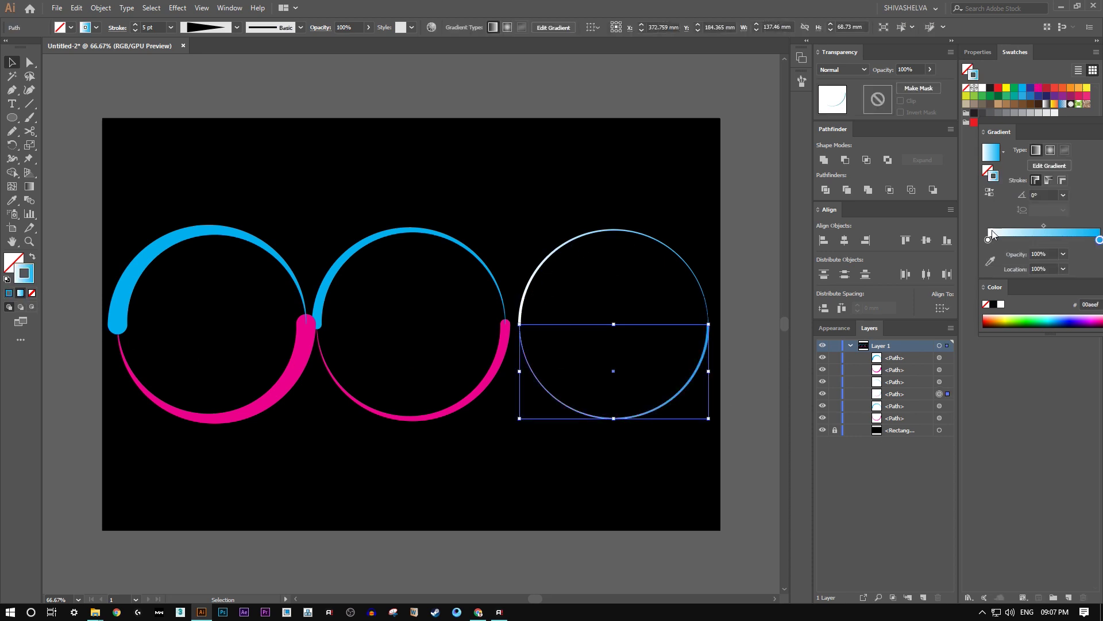
pyautogui.click(1091, 241)
pyautogui.moveTo(1094, 241); pyautogui.dragTo(1099, 241)
pyautogui.doubleClick(1099, 240)
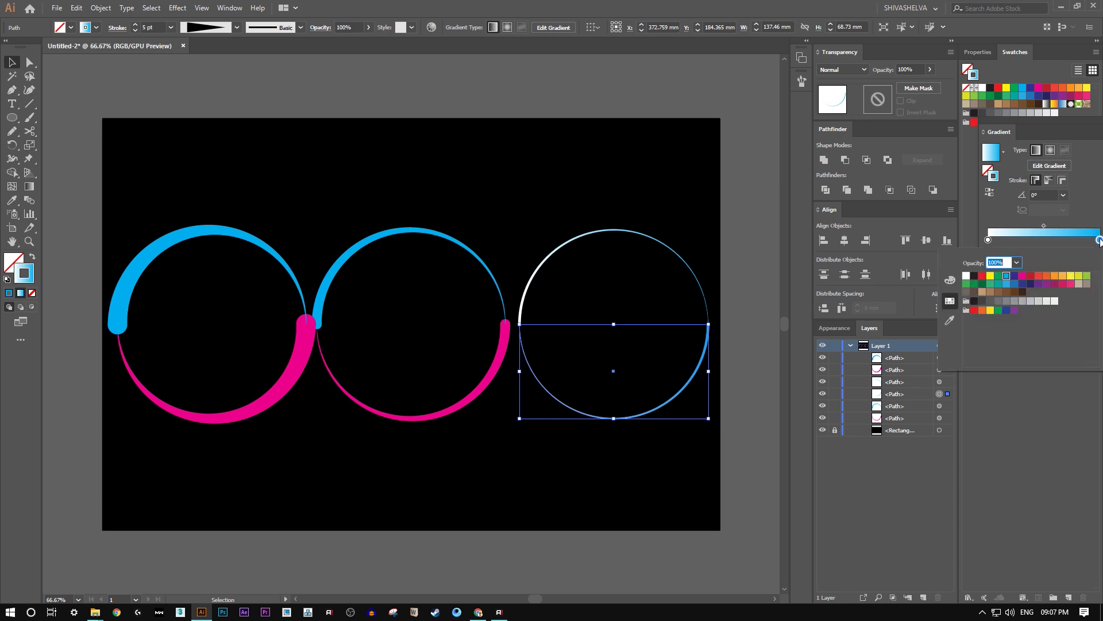
pyautogui.click(1023, 276)
pyautogui.click(604, 190)
pyautogui.click(603, 185)
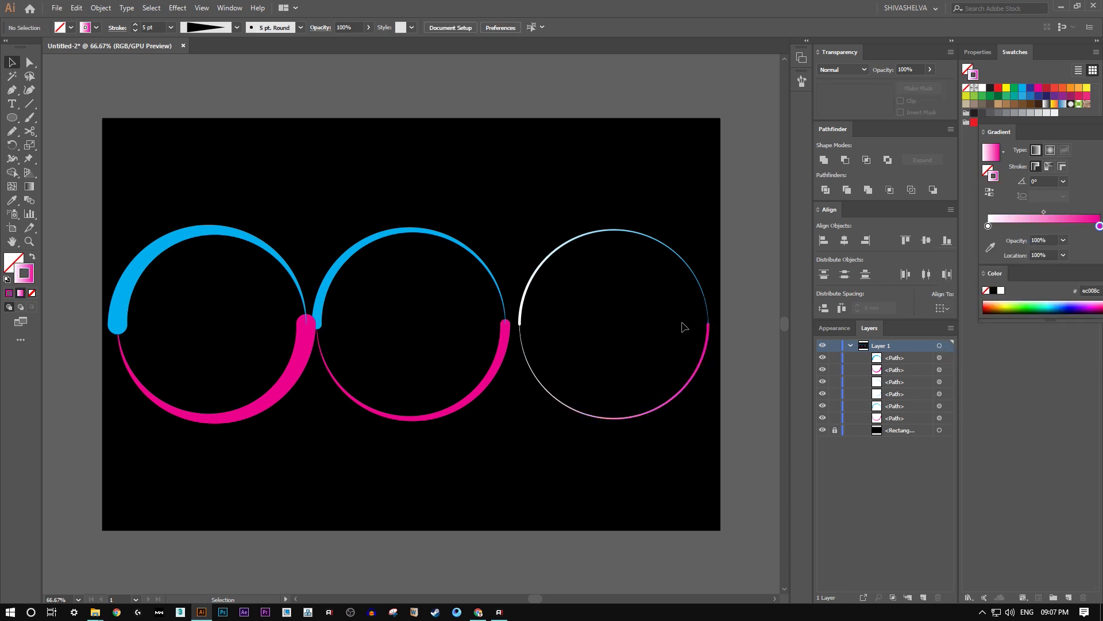
# Reverse the gradient on the stroke of the right ring's lower half.
pyautogui.click(619, 419)
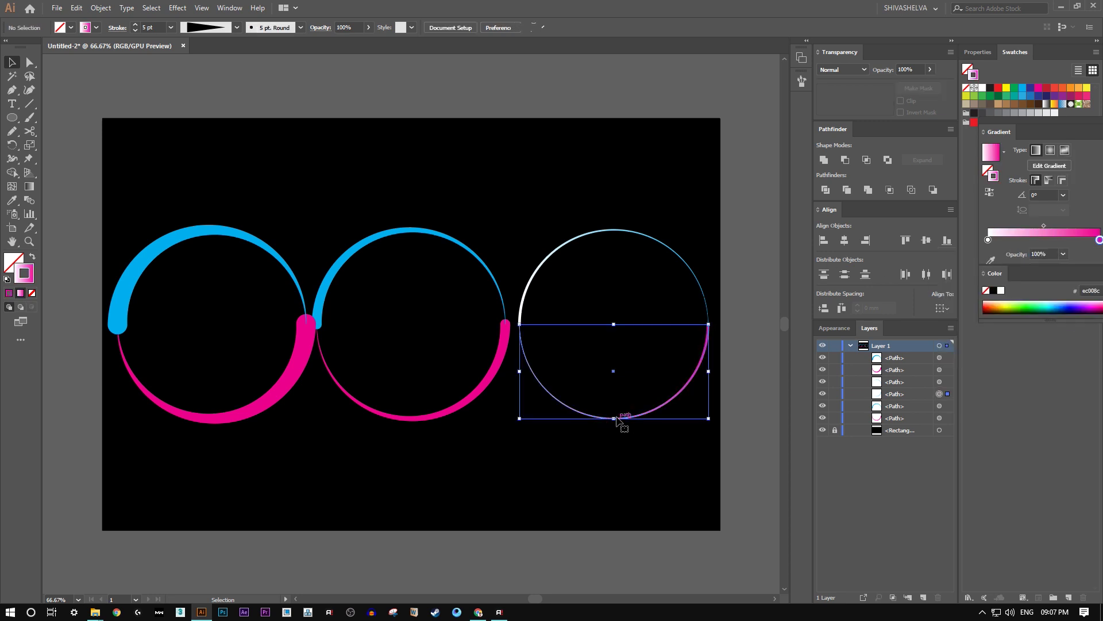
pyautogui.click(989, 196)
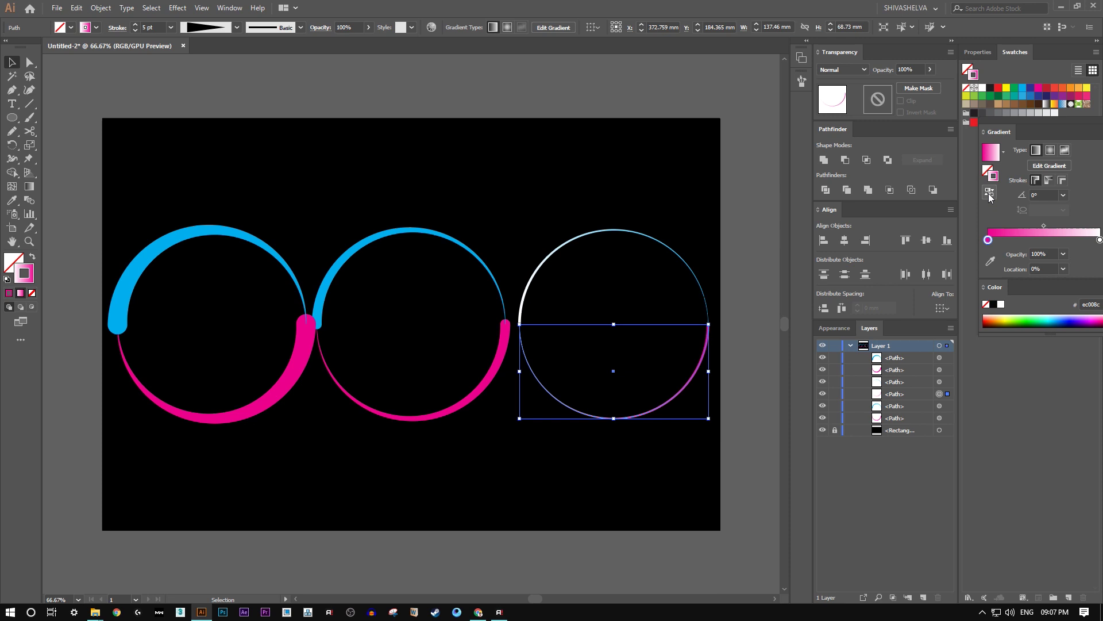
pyautogui.click(672, 197)
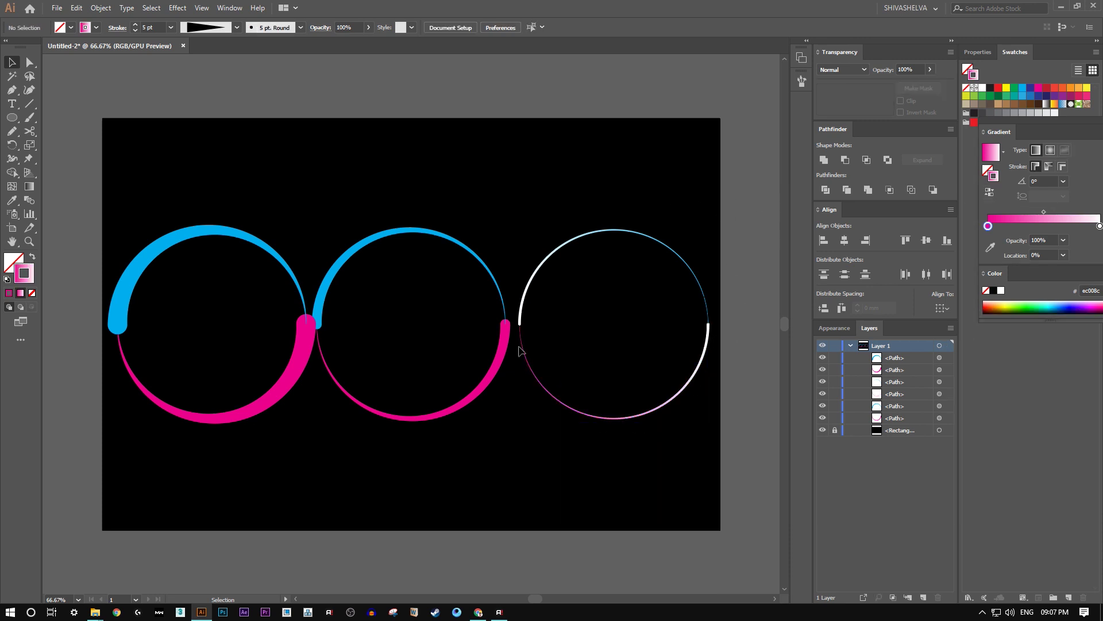
# Apply a Gaussian Blur with a 60-pixel radius to both halves of the left ring.
pyautogui.moveTo(189, 200); pyautogui.dragTo(243, 464)
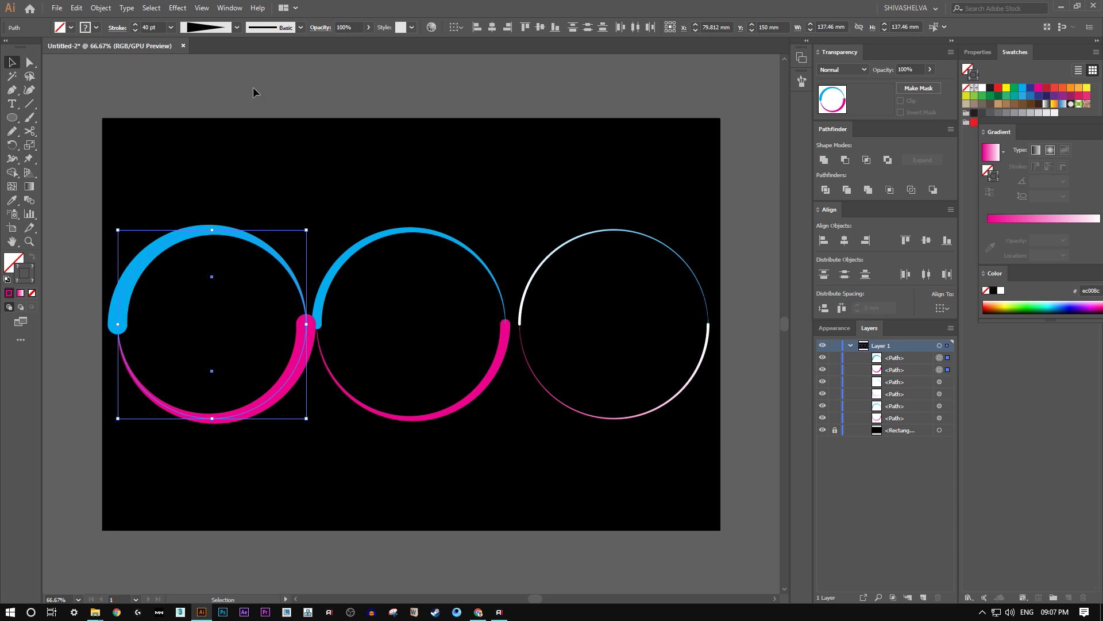
pyautogui.click(177, 7)
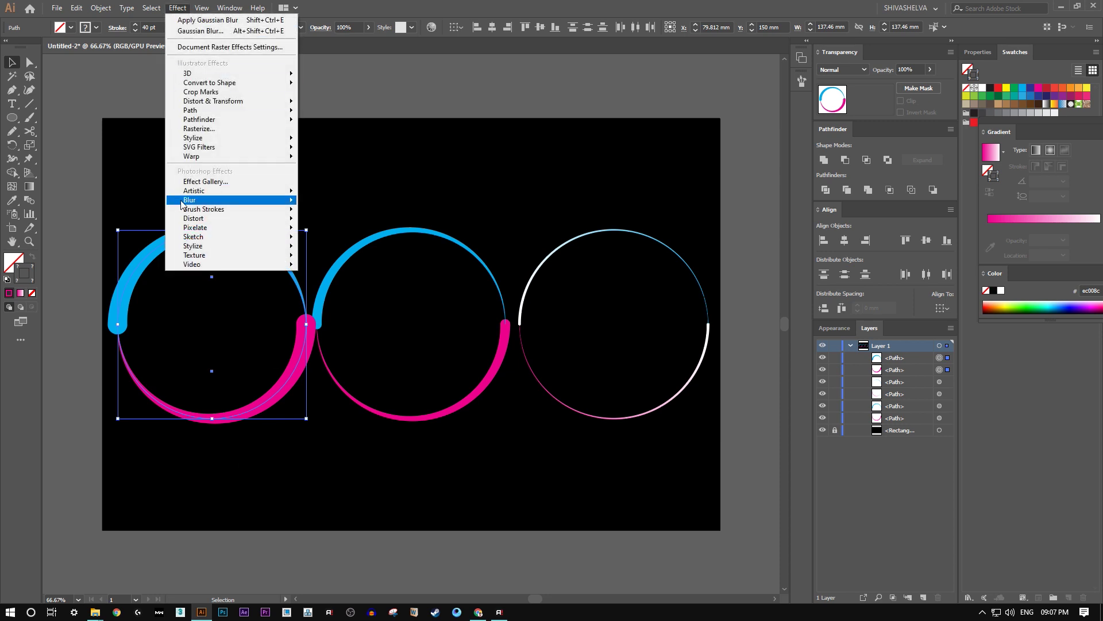
pyautogui.moveTo(290, 205)
pyautogui.click(339, 202)
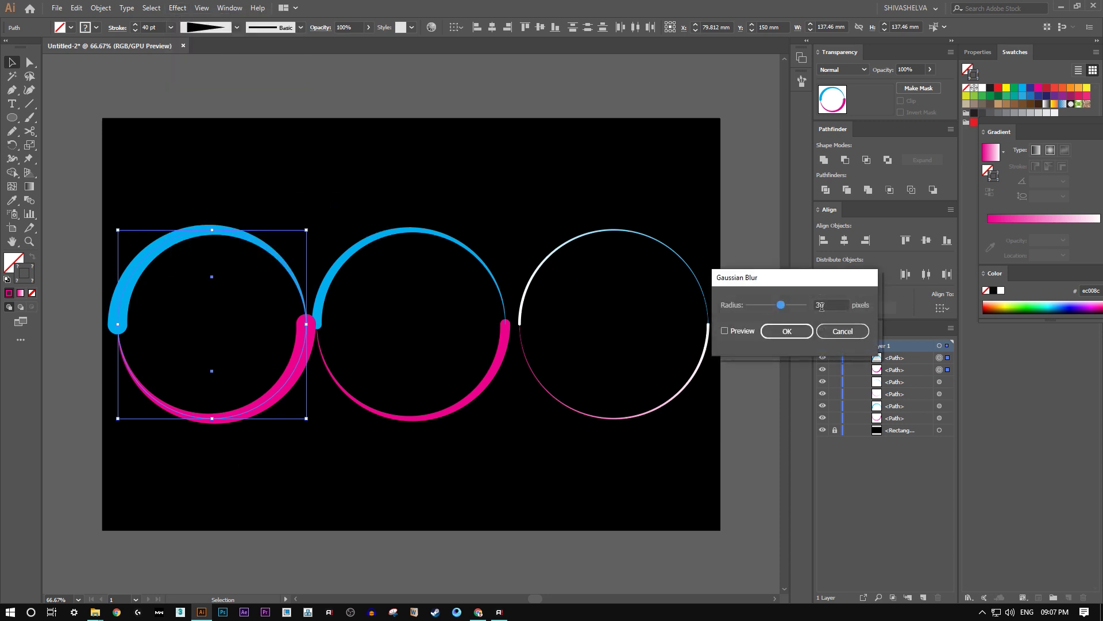
pyautogui.write('60')
pyautogui.click(727, 332)
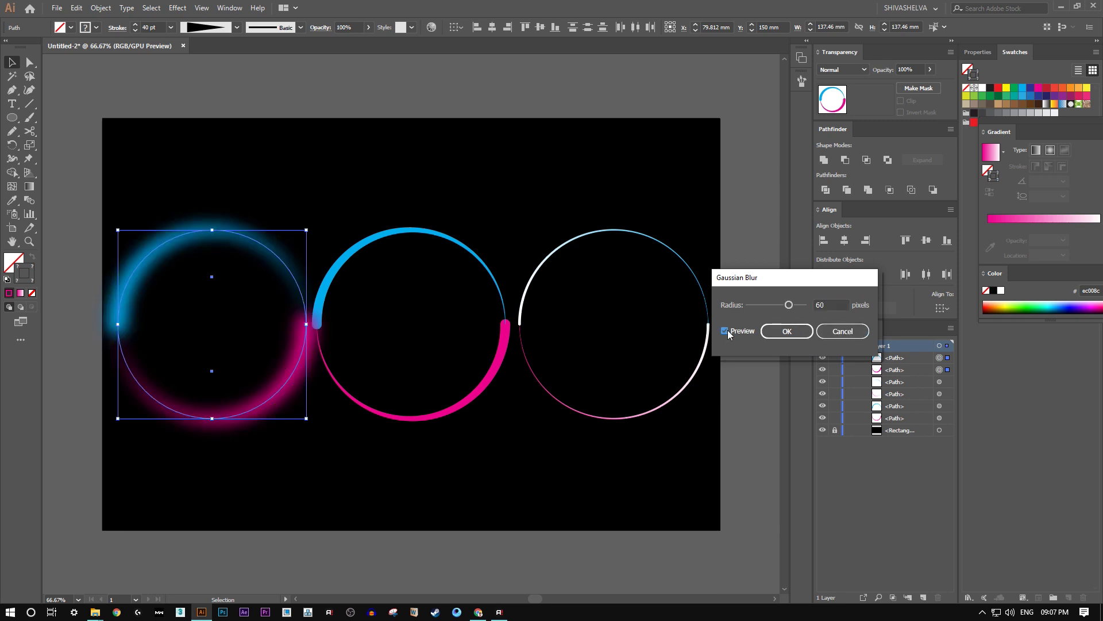
pyautogui.click(788, 331)
pyautogui.click(497, 143)
# Apply a Gaussian Blur with a 30-pixel radius to both halves of the middle ring.
pyautogui.moveTo(429, 262); pyautogui.dragTo(389, 473)
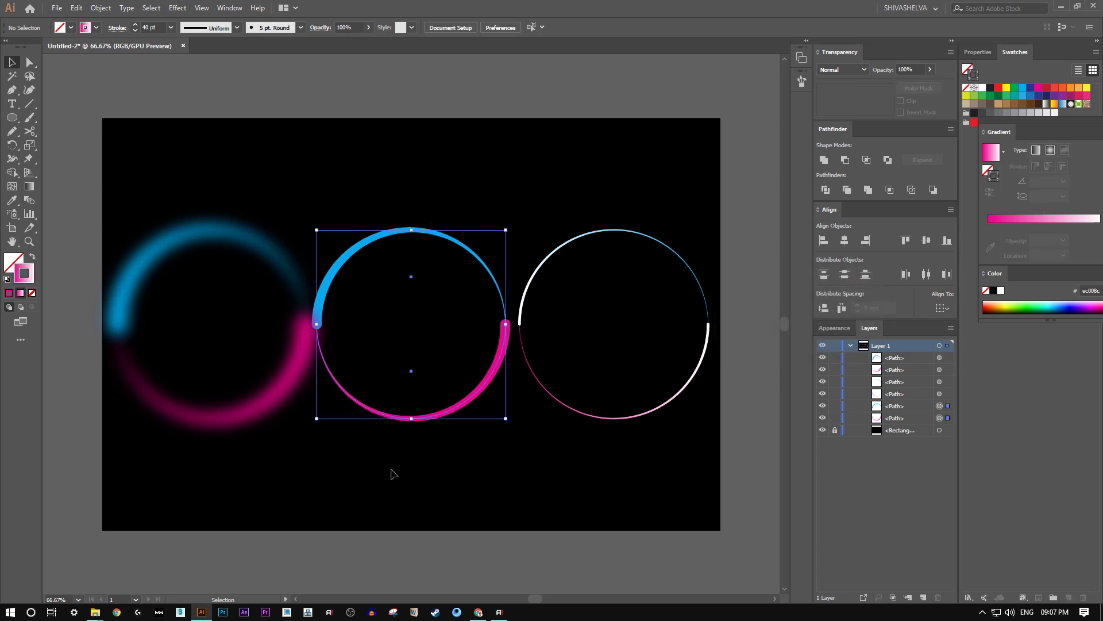
pyautogui.click(170, 9)
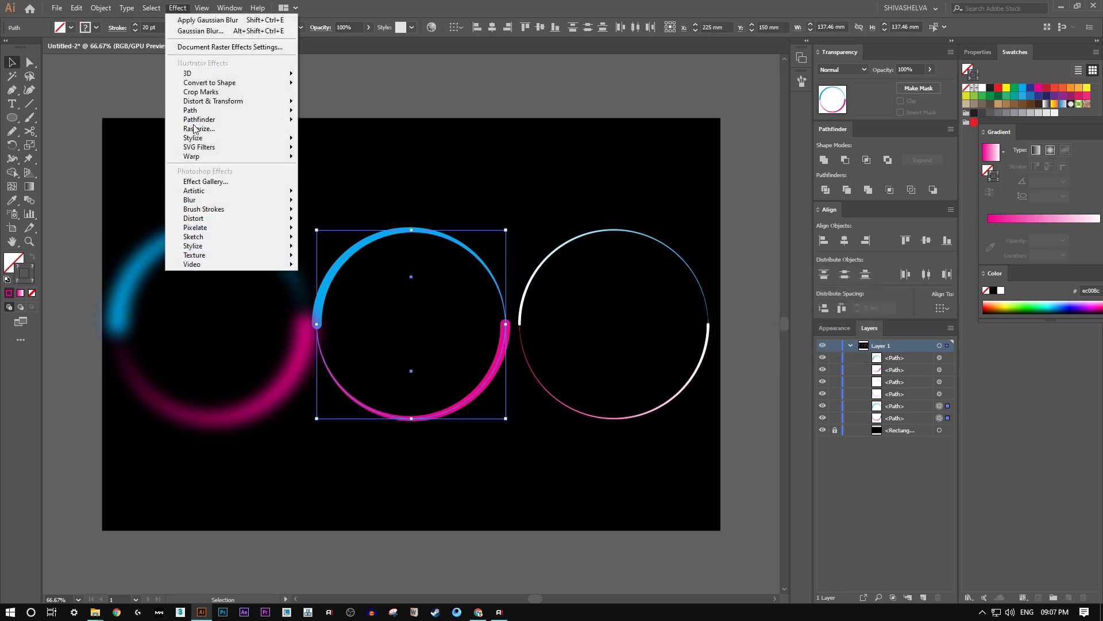
pyautogui.moveTo(211, 201)
pyautogui.click(339, 202)
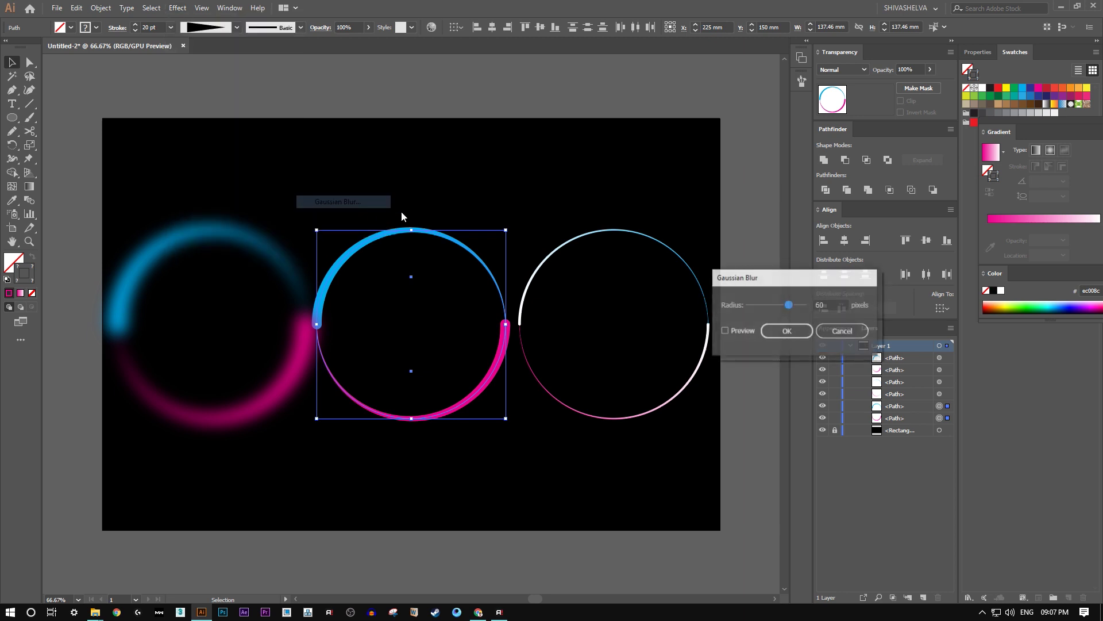
pyautogui.click(745, 329)
pyautogui.click(834, 304)
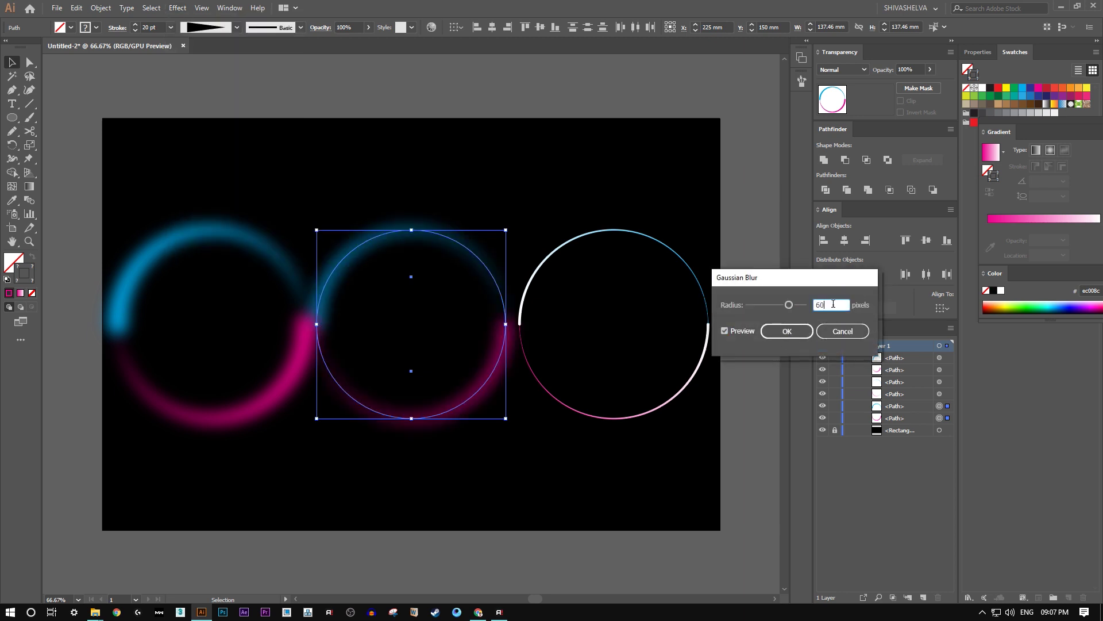
pyautogui.moveTo(788, 304)
pyautogui.mouseDown()
pyautogui.moveTo(757, 305)
pyautogui.moveTo(780, 305)
pyautogui.mouseUp()
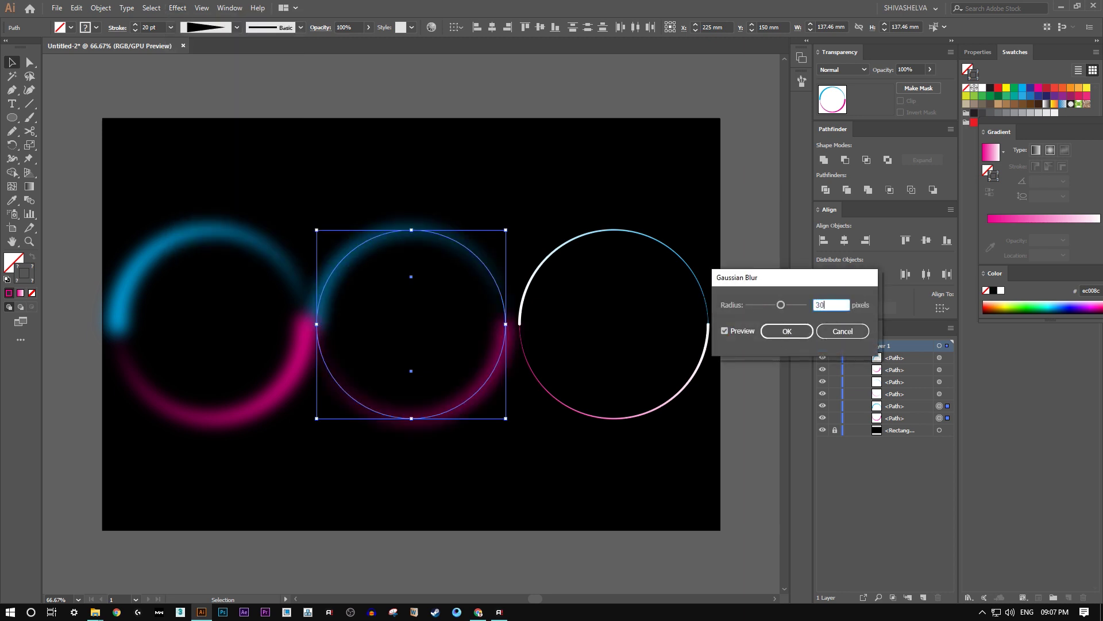
pyautogui.click(788, 332)
pyautogui.click(453, 144)
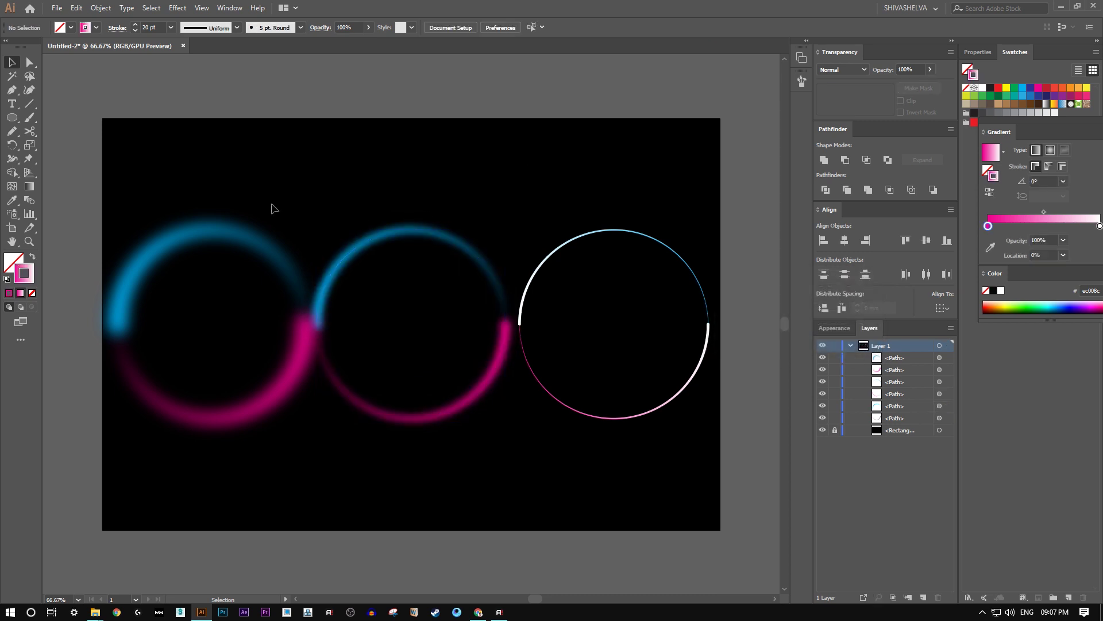
# Group the two halves of each of the three rings, one group per ring.
pyautogui.moveTo(274, 208); pyautogui.dragTo(197, 485)
pyautogui.rightClick(333, 179)
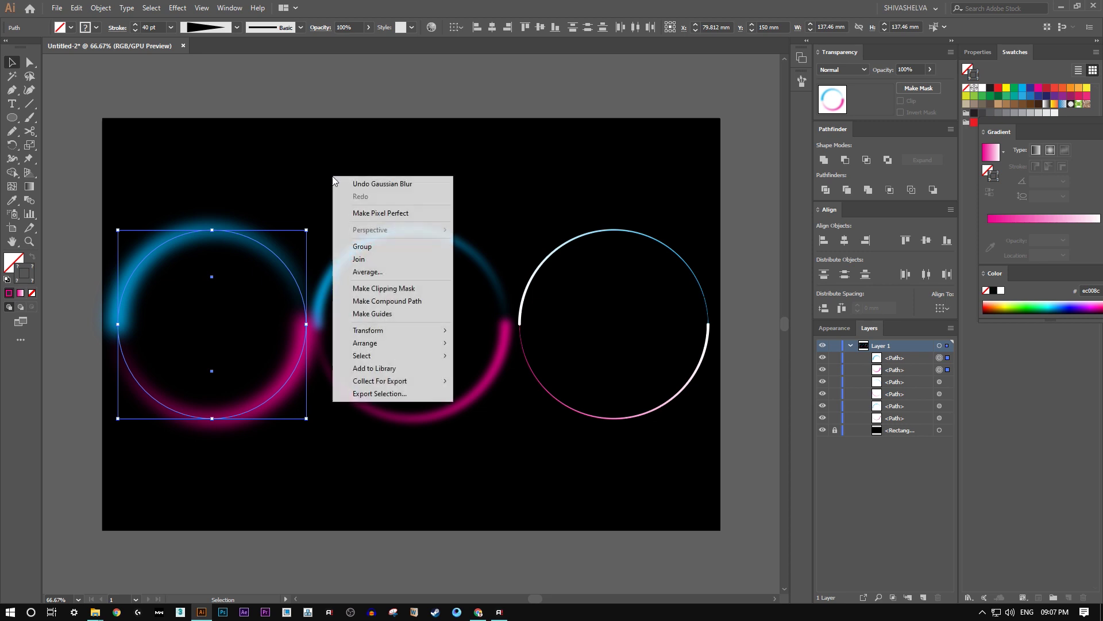
pyautogui.click(362, 246)
pyautogui.moveTo(419, 190); pyautogui.dragTo(438, 480)
pyautogui.rightClick(442, 482)
pyautogui.click(492, 326)
pyautogui.moveTo(591, 197); pyautogui.dragTo(647, 470)
pyautogui.rightClick(644, 289)
pyautogui.click(678, 357)
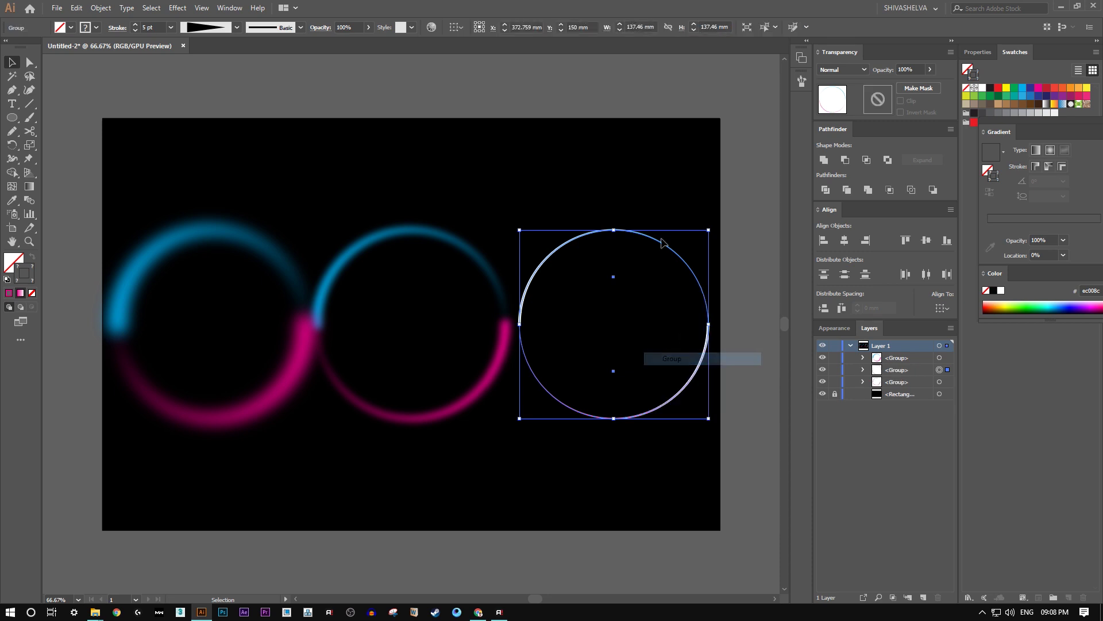
pyautogui.click(501, 172)
# Bring the middle ring group to the front.
pyautogui.moveTo(394, 185); pyautogui.dragTo(455, 468)
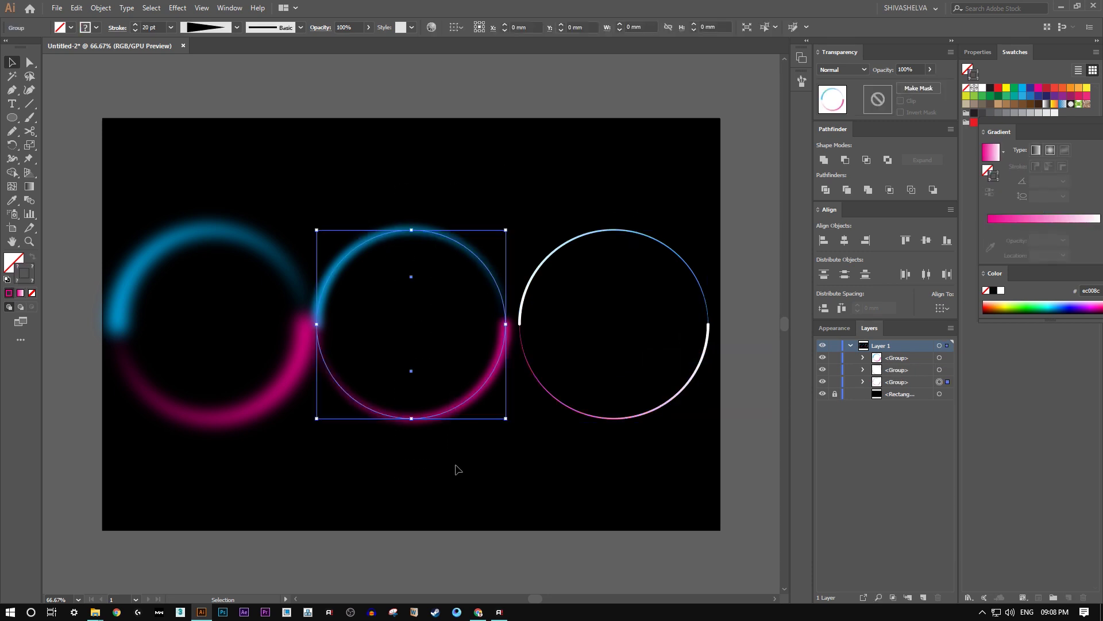
pyautogui.rightClick(367, 239)
pyautogui.moveTo(423, 365)
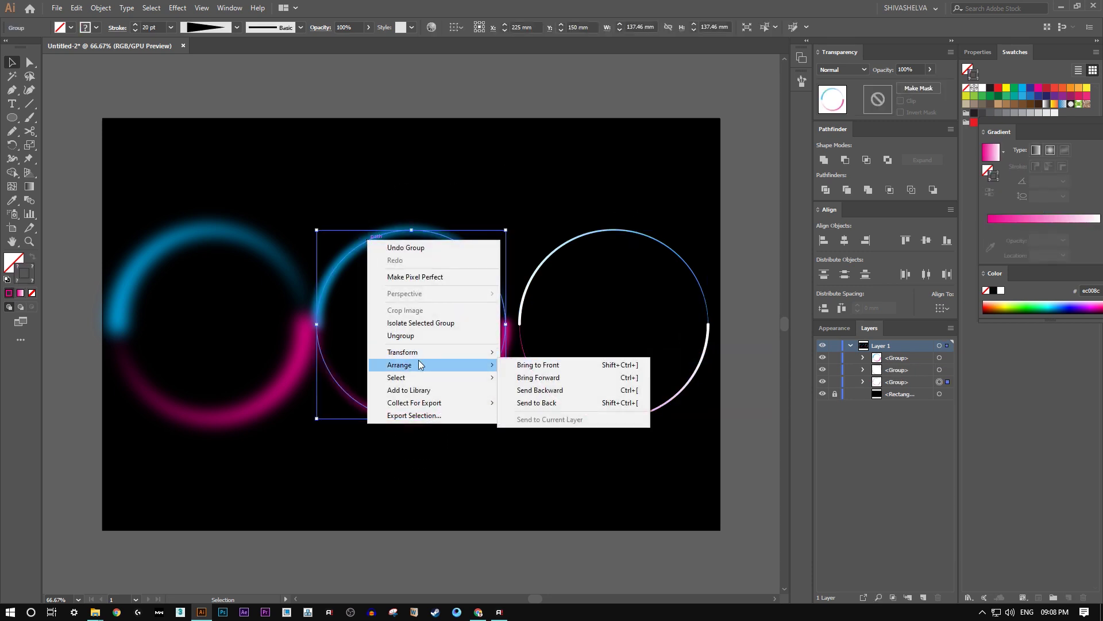
pyautogui.click(520, 366)
# Bring the thin gradient ring group to the front, above the other two rings.
pyautogui.moveTo(569, 192); pyautogui.dragTo(616, 480)
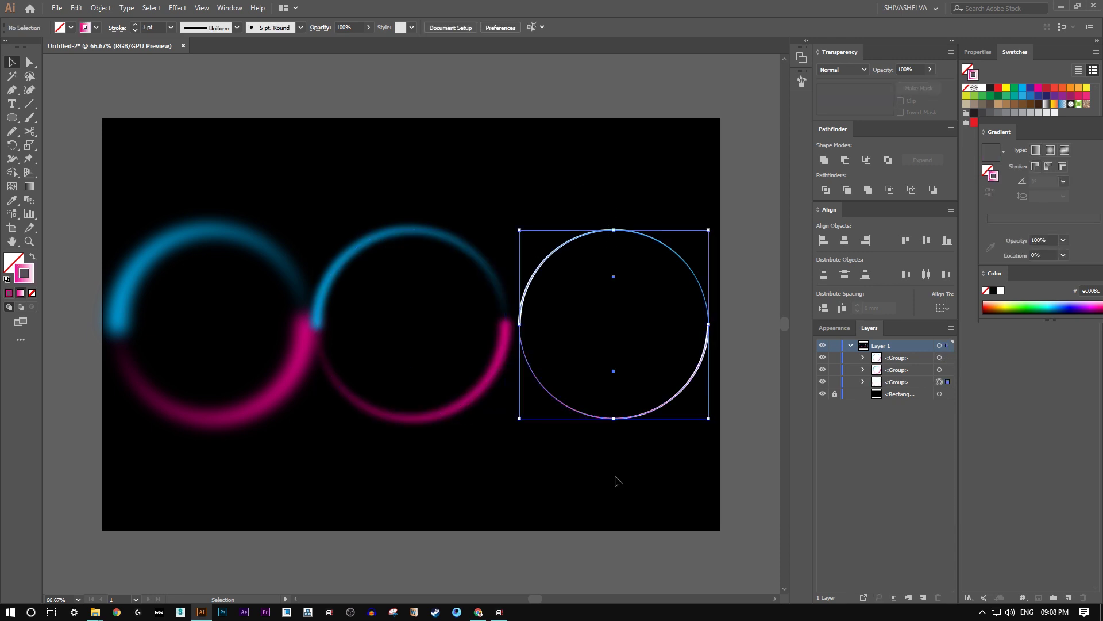
pyautogui.rightClick(616, 480)
pyautogui.moveTo(684, 419)
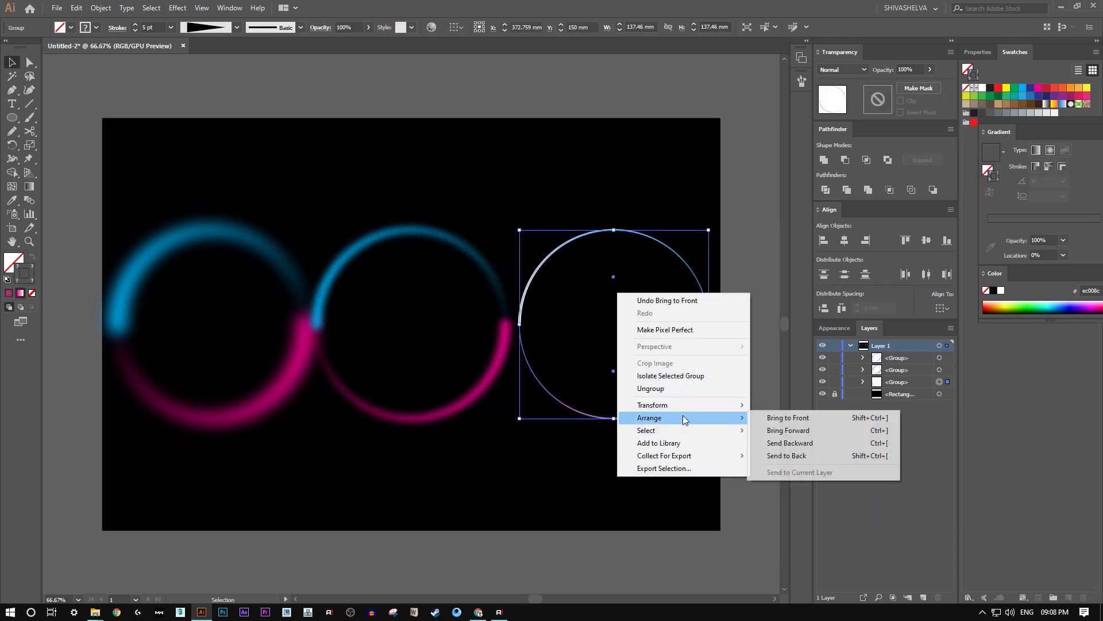
pyautogui.click(770, 420)
pyautogui.click(596, 481)
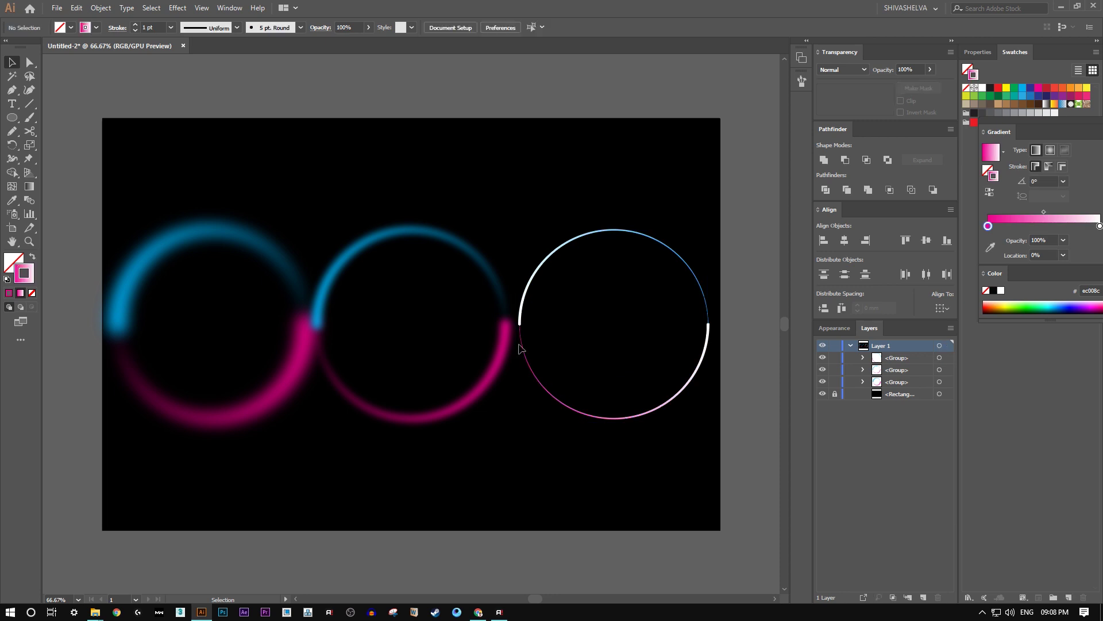
# Align the three ring groups to the selection so they share a common centre.
pyautogui.moveTo(138, 161); pyautogui.dragTo(677, 507)
pyautogui.click(945, 309)
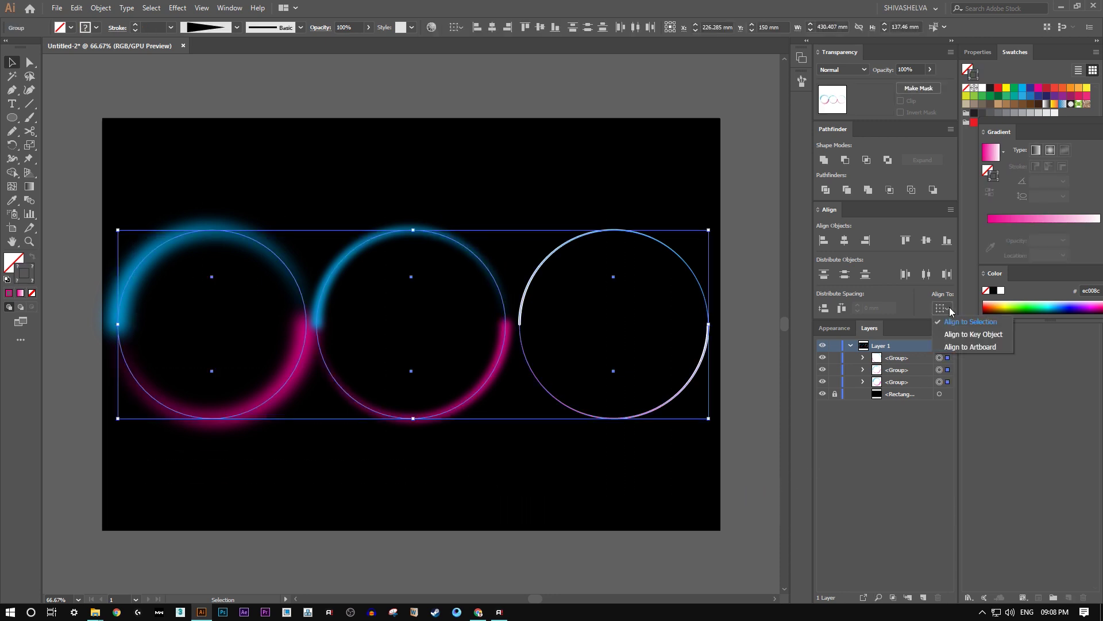
pyautogui.click(958, 322)
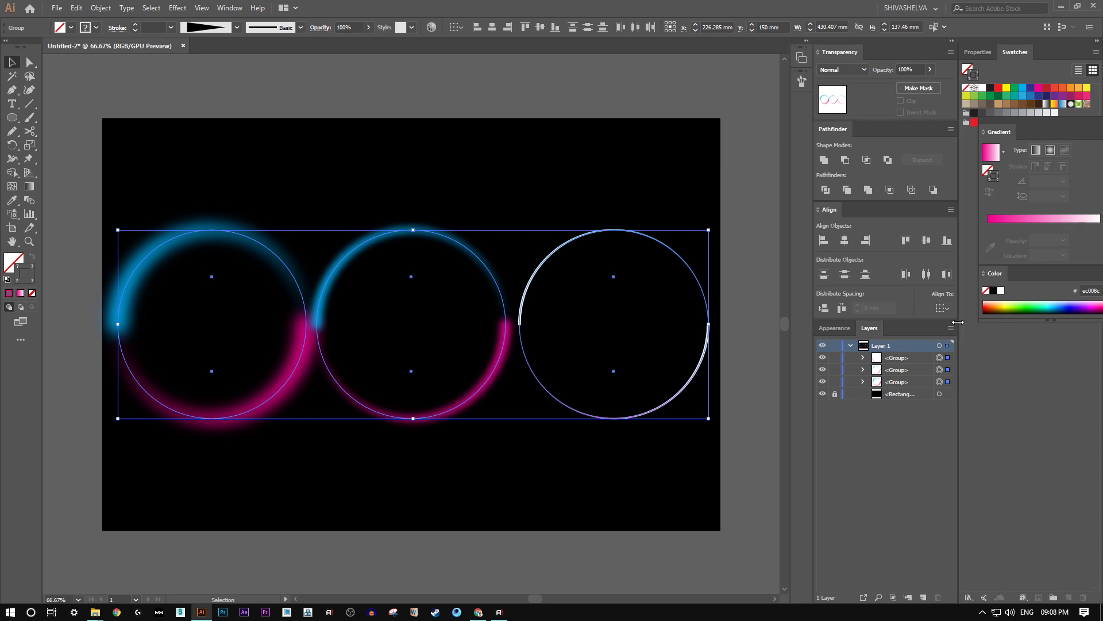
pyautogui.click(845, 241)
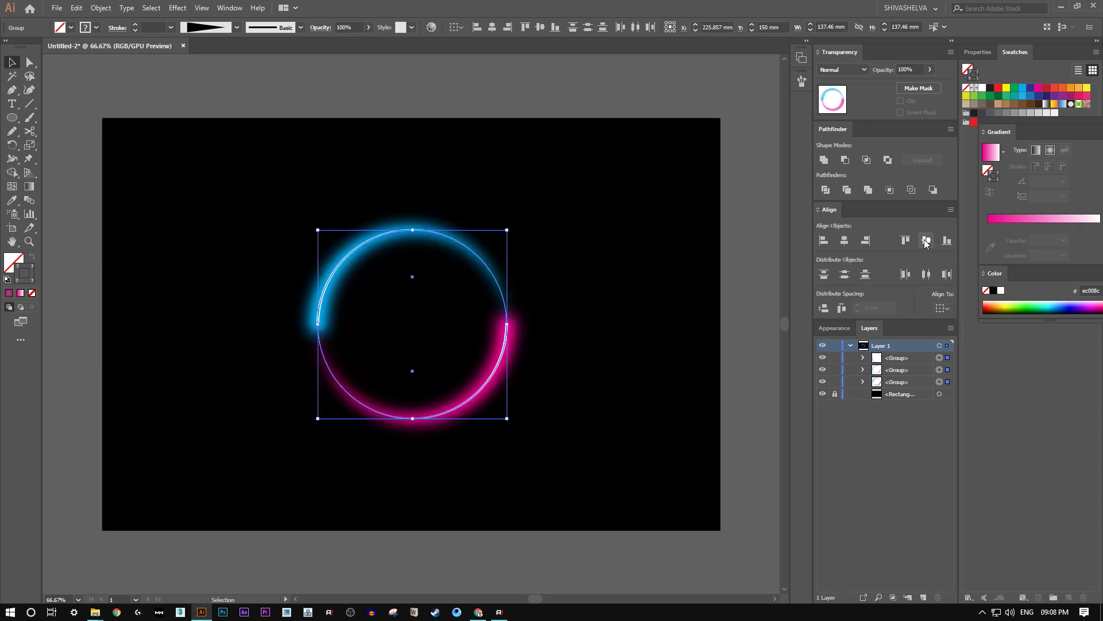
pyautogui.click(589, 286)
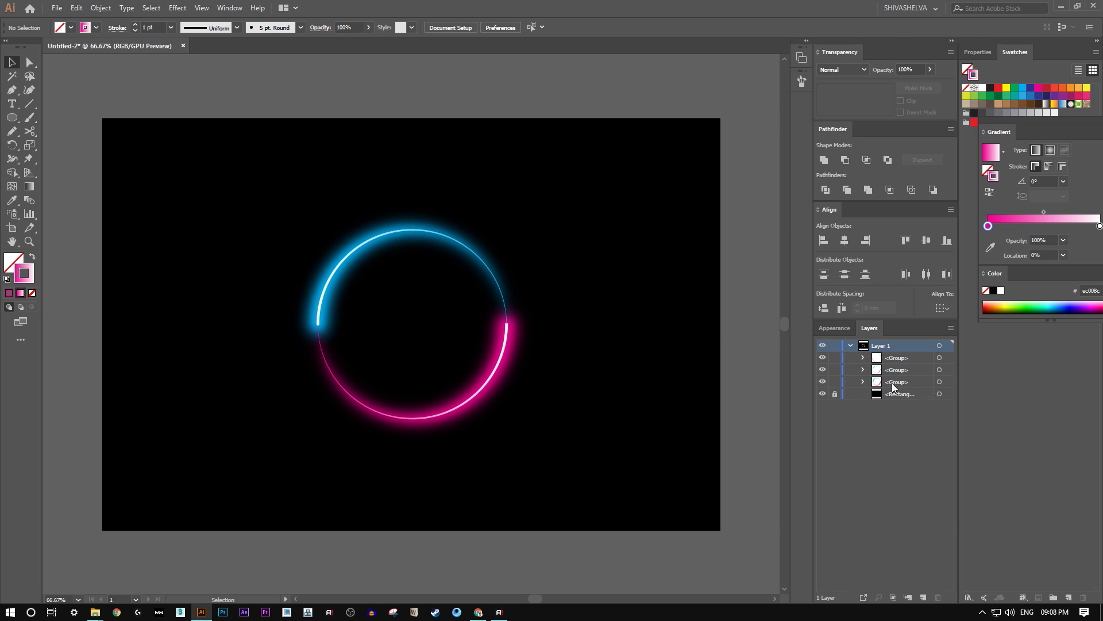
# Identify the wide blurred ring group by toggling its visibility and set its opacity to 60%.
pyautogui.click(822, 381)
pyautogui.click(823, 382)
pyautogui.click(940, 381)
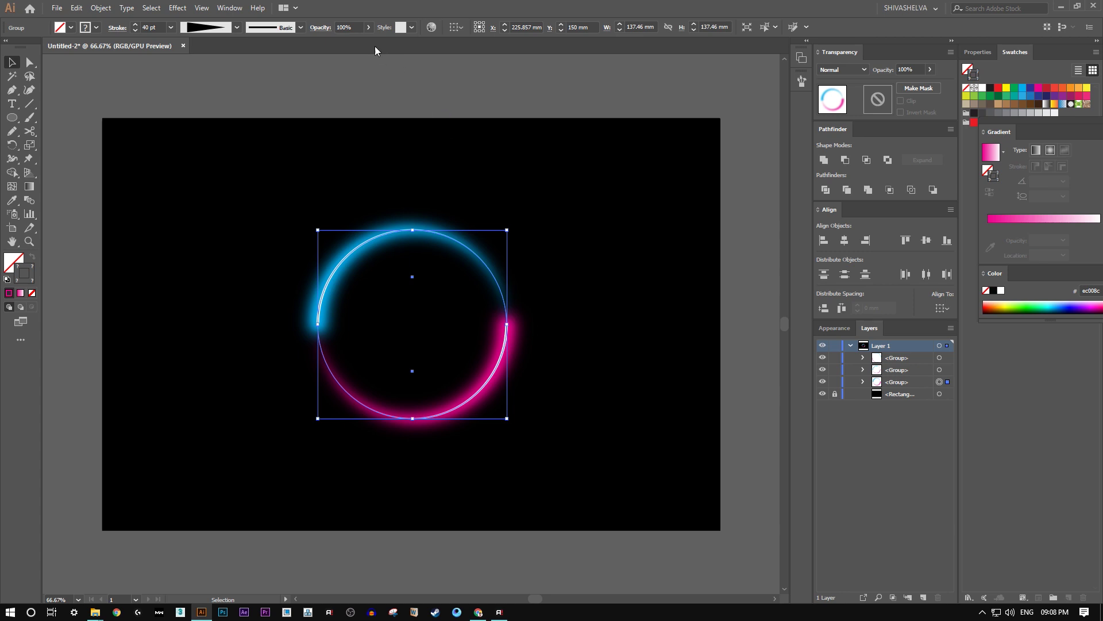
pyautogui.click(348, 27)
pyautogui.write('60')
pyautogui.press('Return')
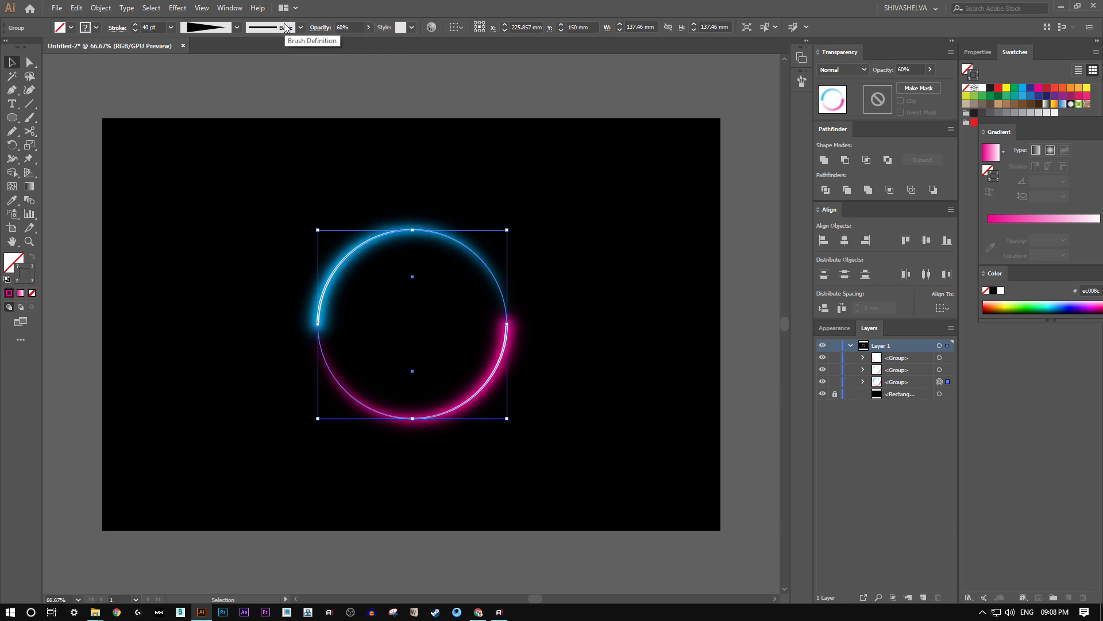
# Lower the opacity of the wide blurred ring group to 45%.
pyautogui.click(333, 26)
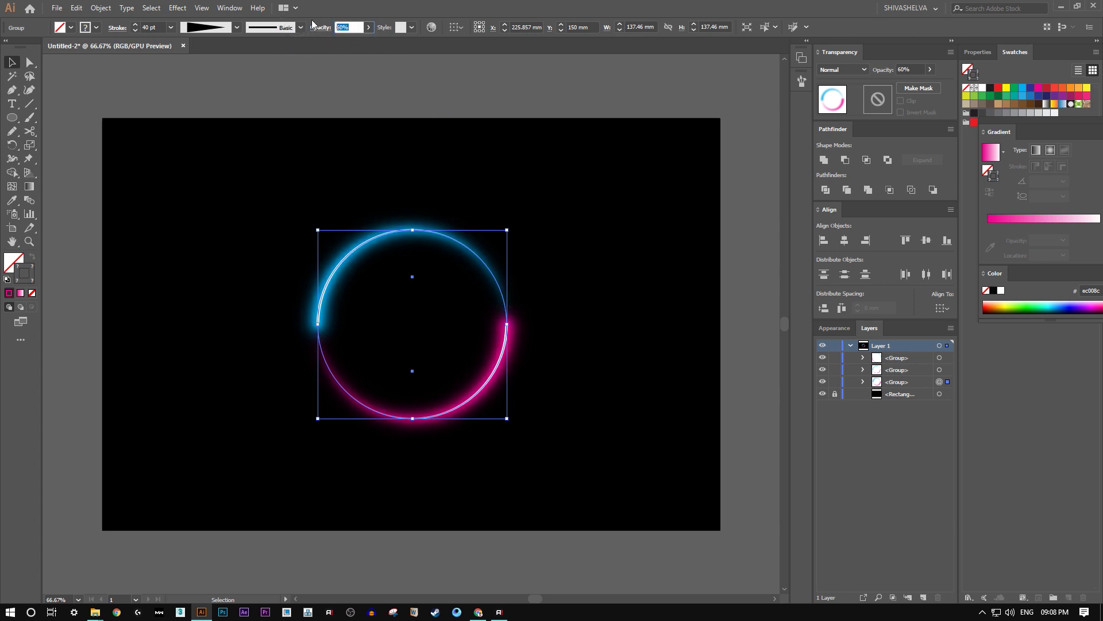
pyautogui.press('Return')
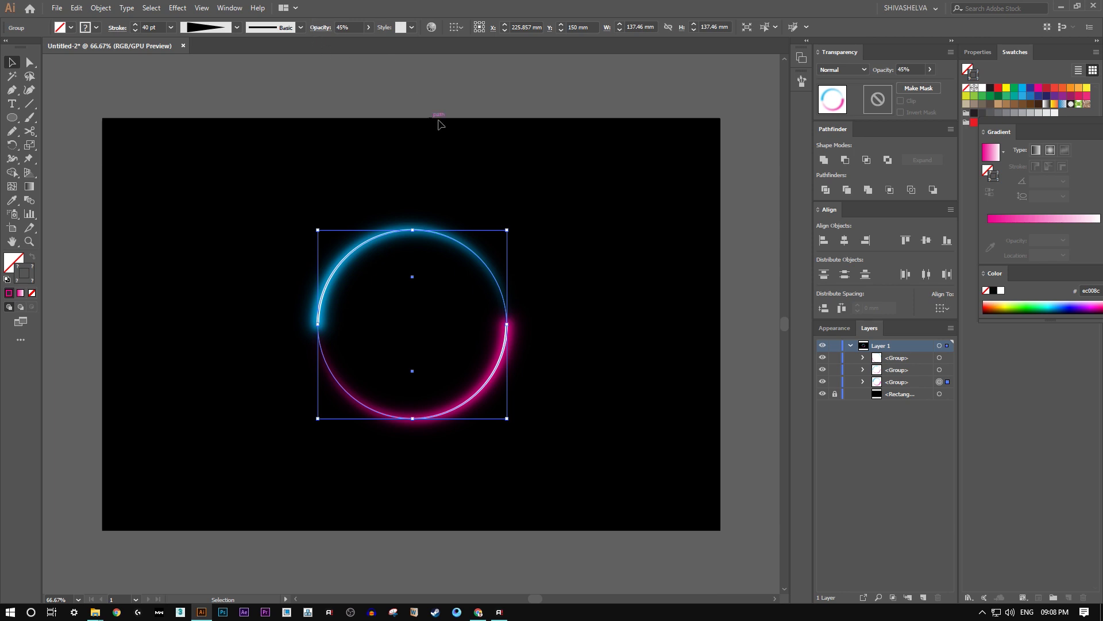
pyautogui.click(423, 123)
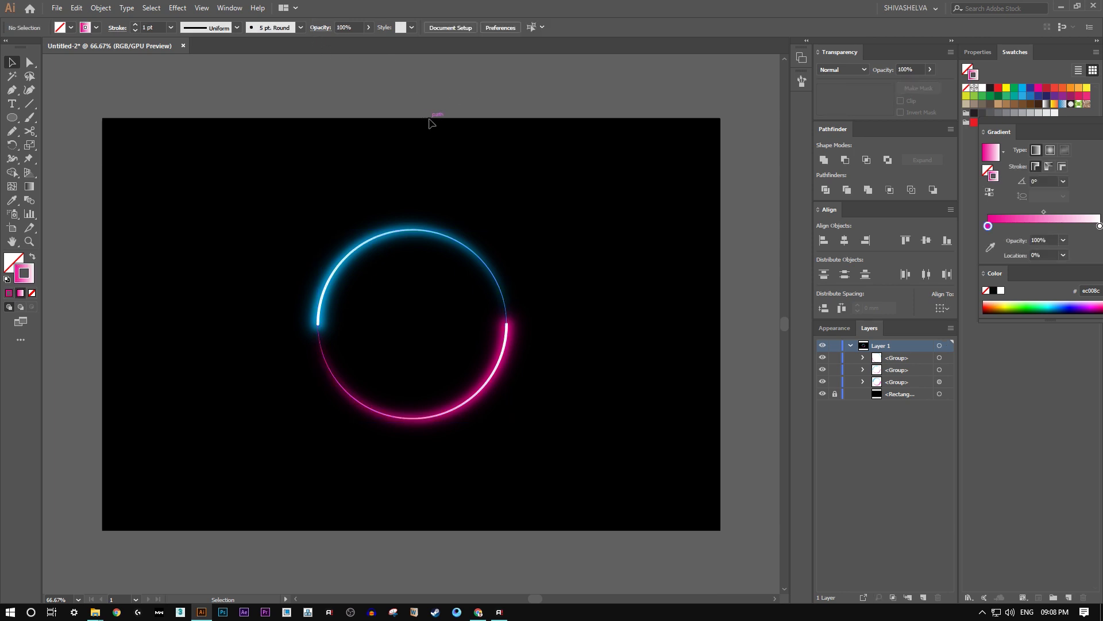
# Set the opacity of the bottommost blurred ring group back to 60%.
pyautogui.click(939, 382)
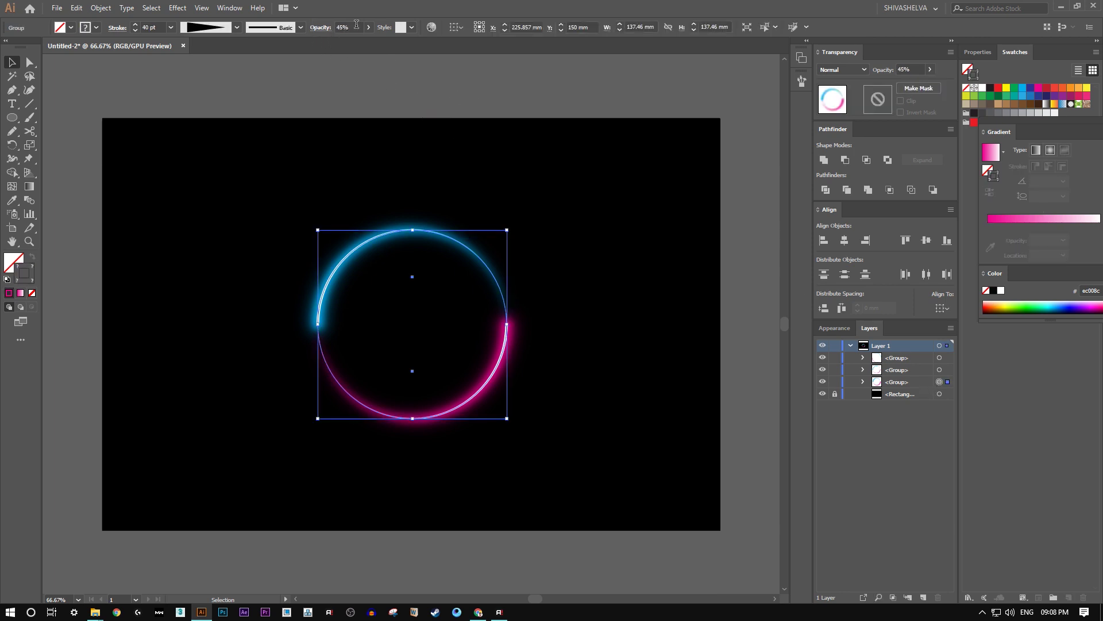
pyautogui.click(356, 24)
pyautogui.write('60')
pyautogui.press('Return')
pyautogui.click(526, 246)
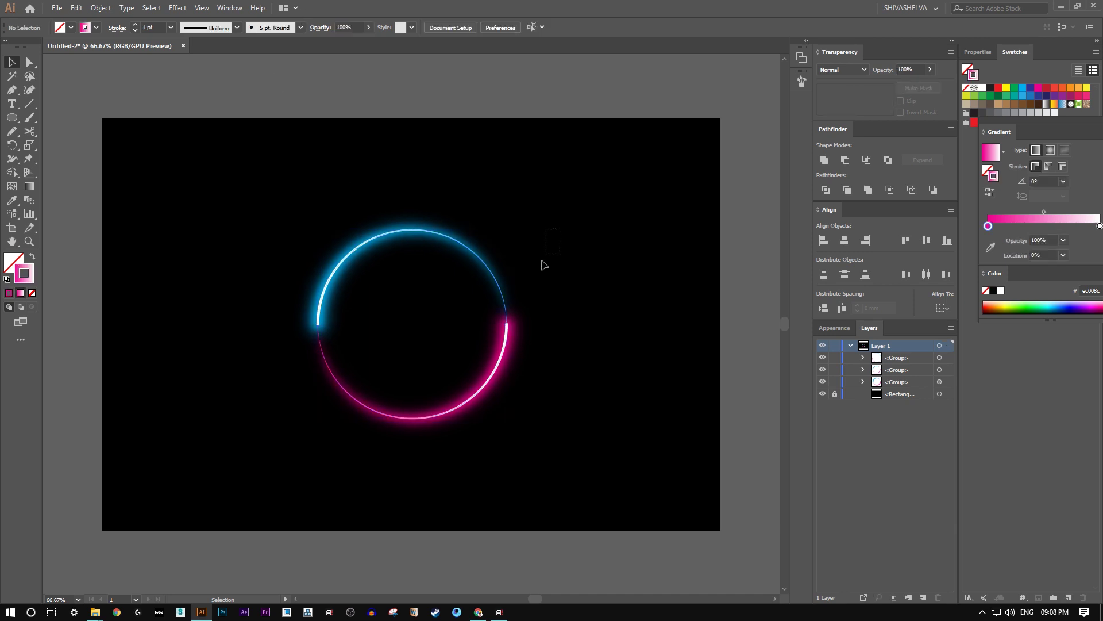
# Combine the thin gradient ring and both blurred ring groups into one group.
pyautogui.moveTo(560, 228); pyautogui.dragTo(316, 443)
pyautogui.rightClick(591, 329)
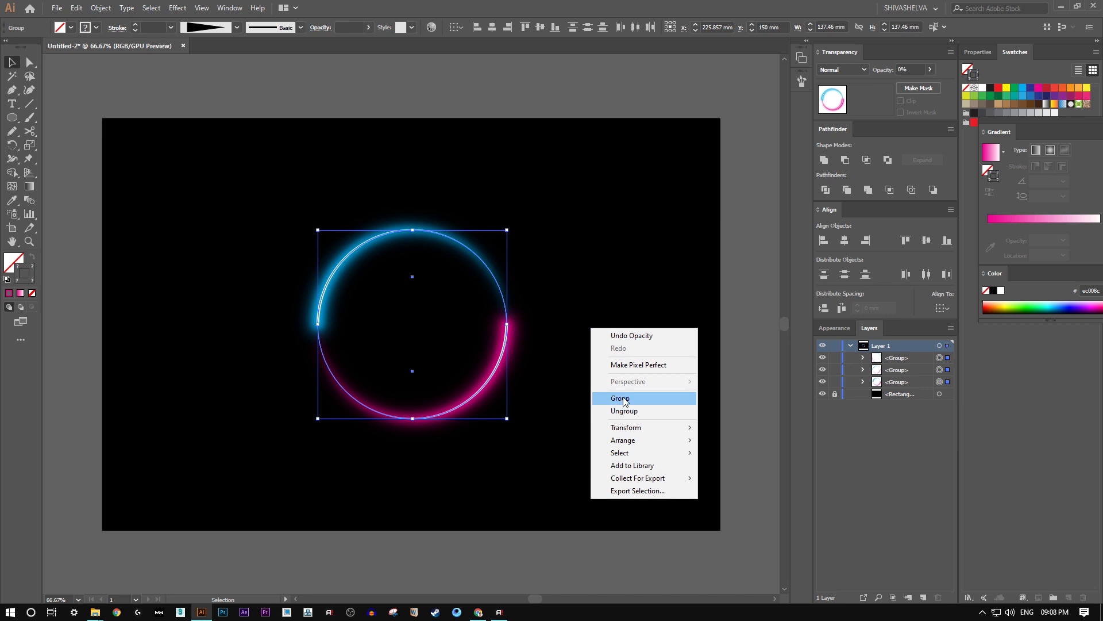
pyautogui.click(616, 397)
pyautogui.click(606, 316)
# Copy the complete neon ring group and paste the duplicate directly in front of the original.
pyautogui.click(439, 235)
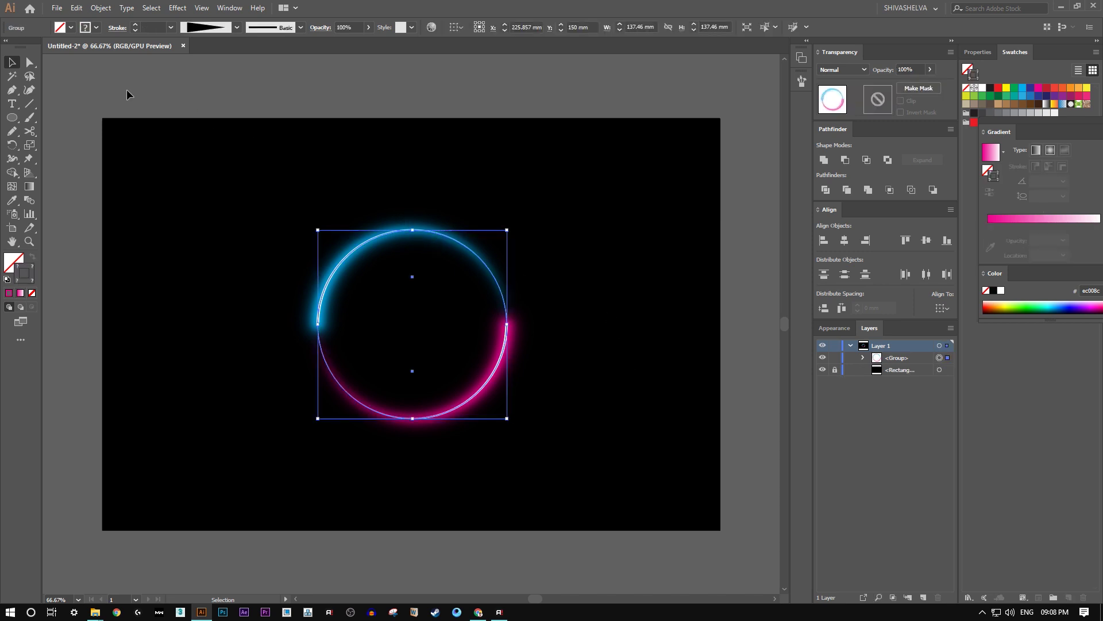
pyautogui.click(77, 8)
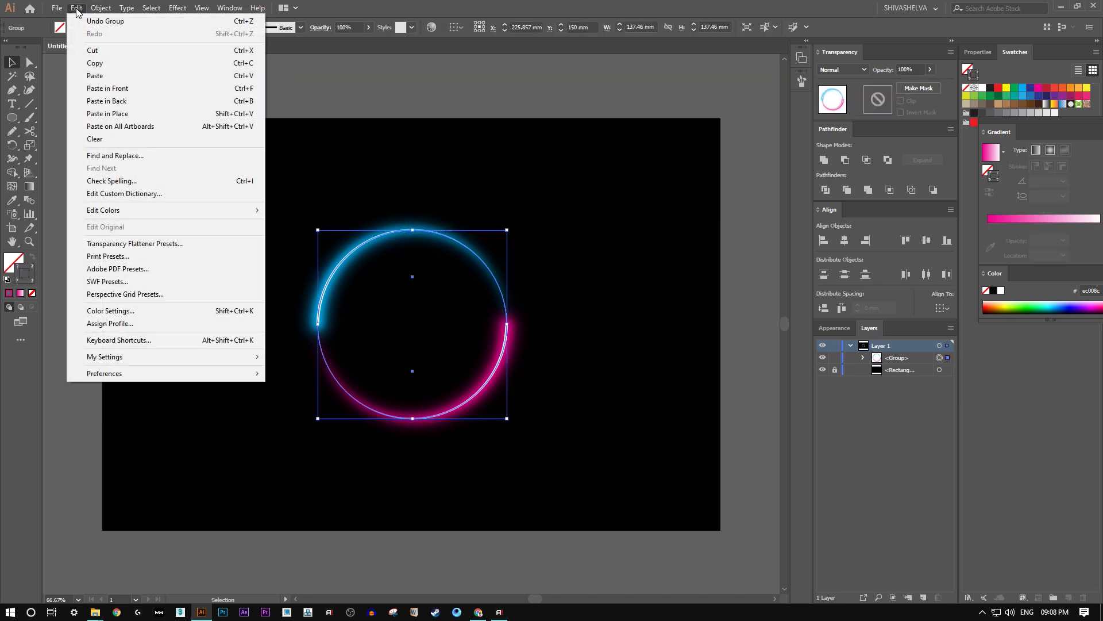
pyautogui.click(79, 62)
pyautogui.click(76, 8)
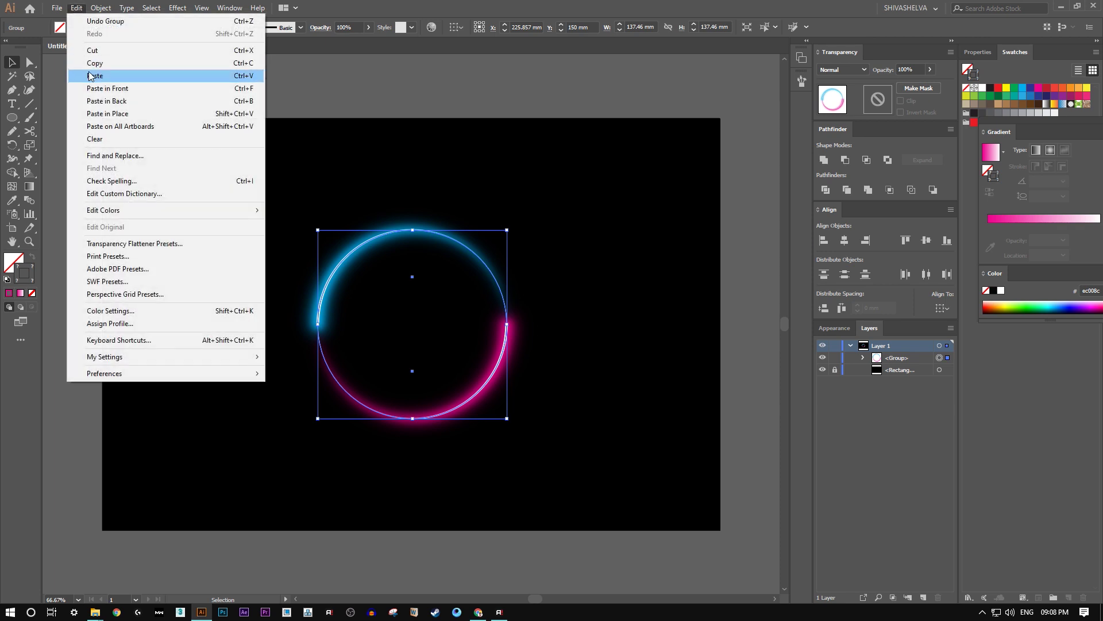
pyautogui.click(95, 89)
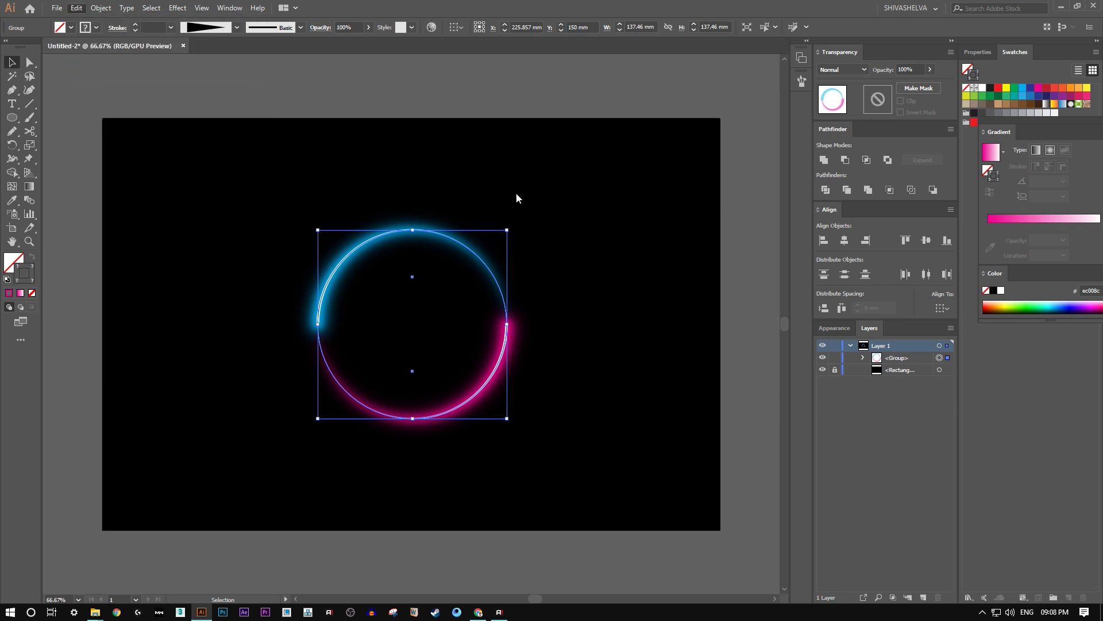
# Scale the duplicated ring proportionally about its centre to slightly less than half the original's diameter.
pyautogui.click(507, 214)
pyautogui.click(482, 264)
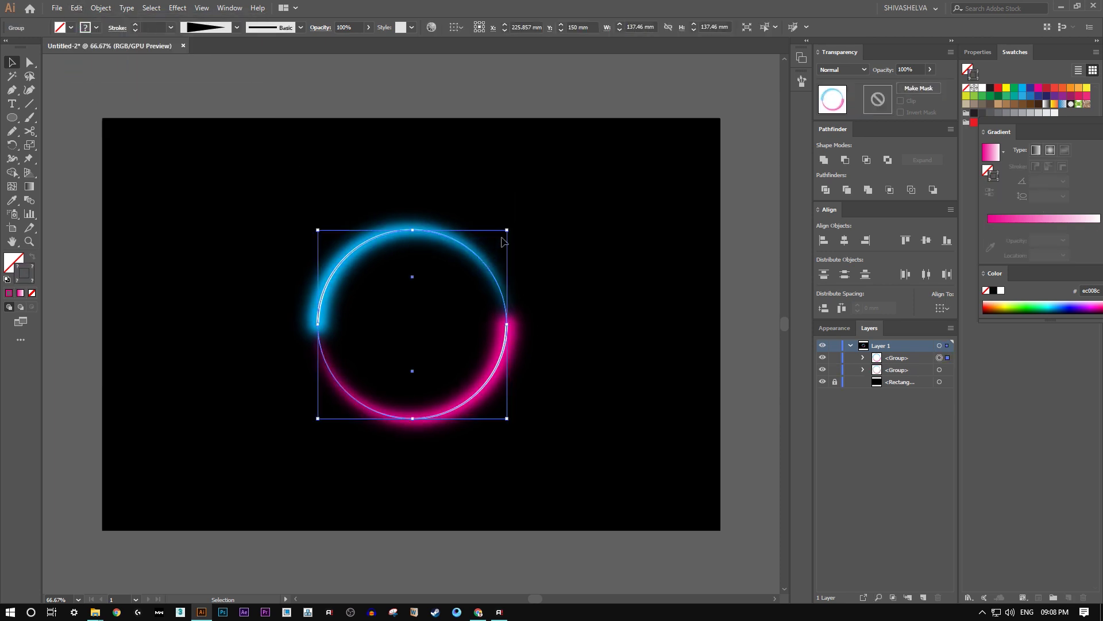
pyautogui.moveTo(508, 230); pyautogui.dragTo(455, 279)
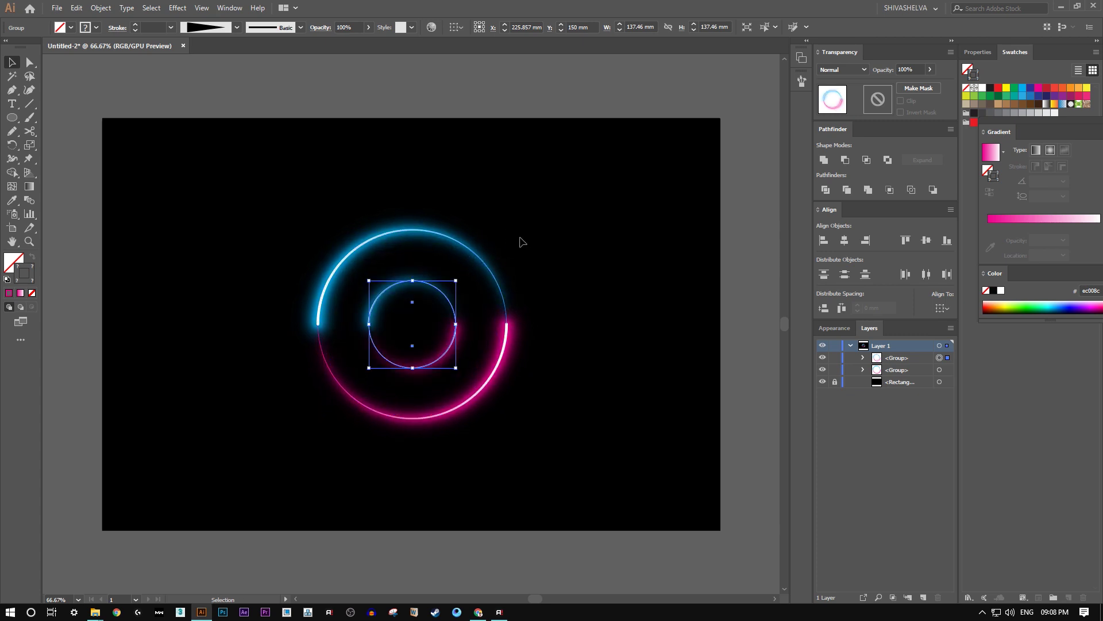
# Rotate the small inner ring by half a turn so its magenta arc sits above the cyan one, and deselect it.
pyautogui.click(519, 315)
pyautogui.click(451, 357)
pyautogui.moveTo(460, 372); pyautogui.dragTo(357, 258)
pyautogui.click(530, 168)
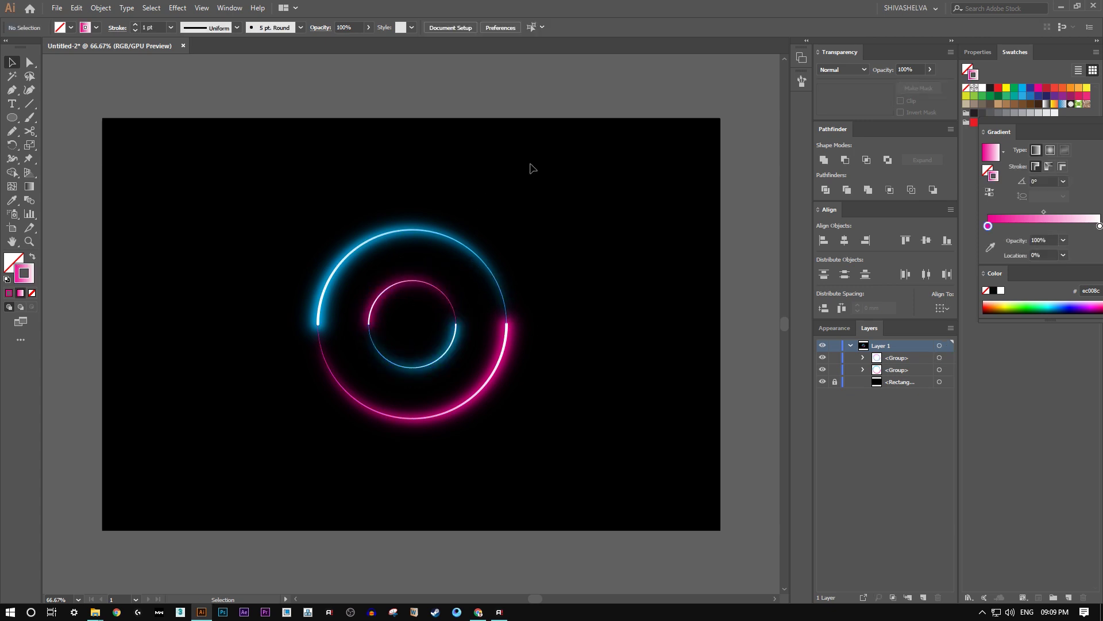